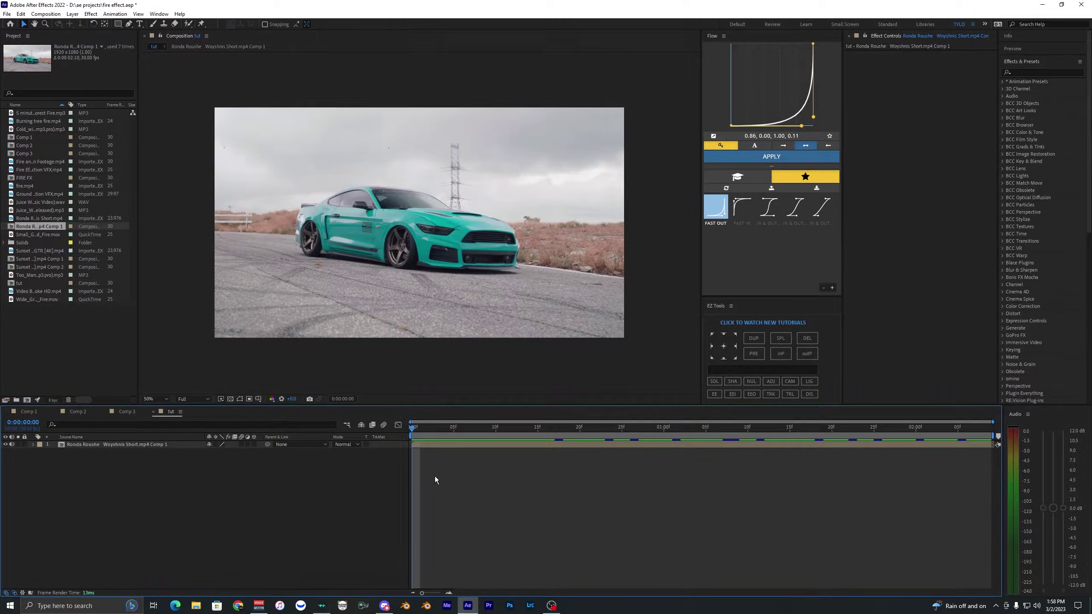
# - Run Track Camera on the car footage layer in the tut composition
pyautogui.click(434, 445)
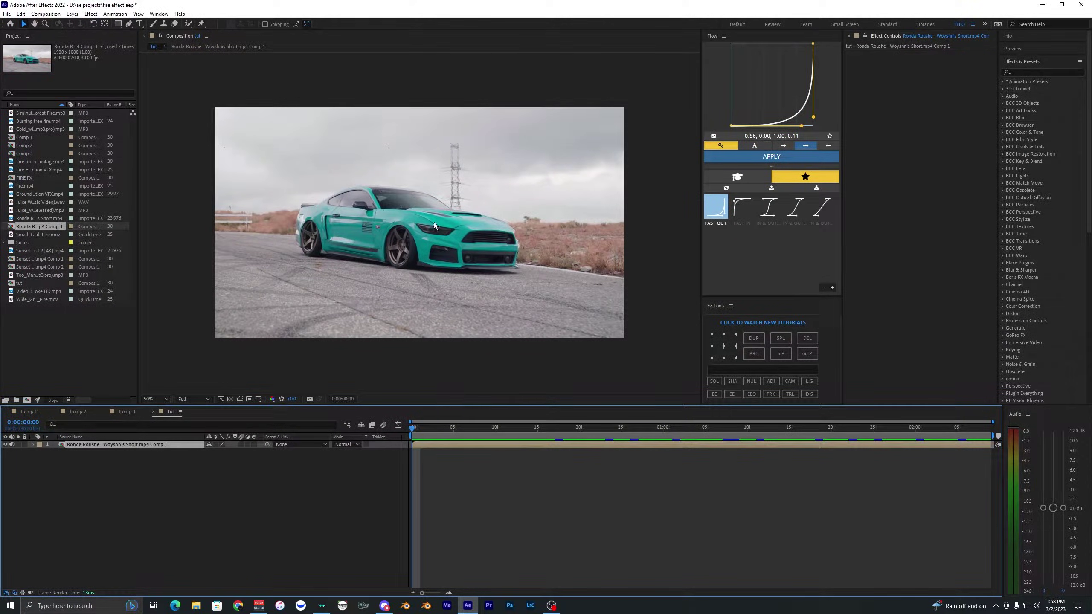
pyautogui.moveTo(419, 428); pyautogui.dragTo(590, 429)
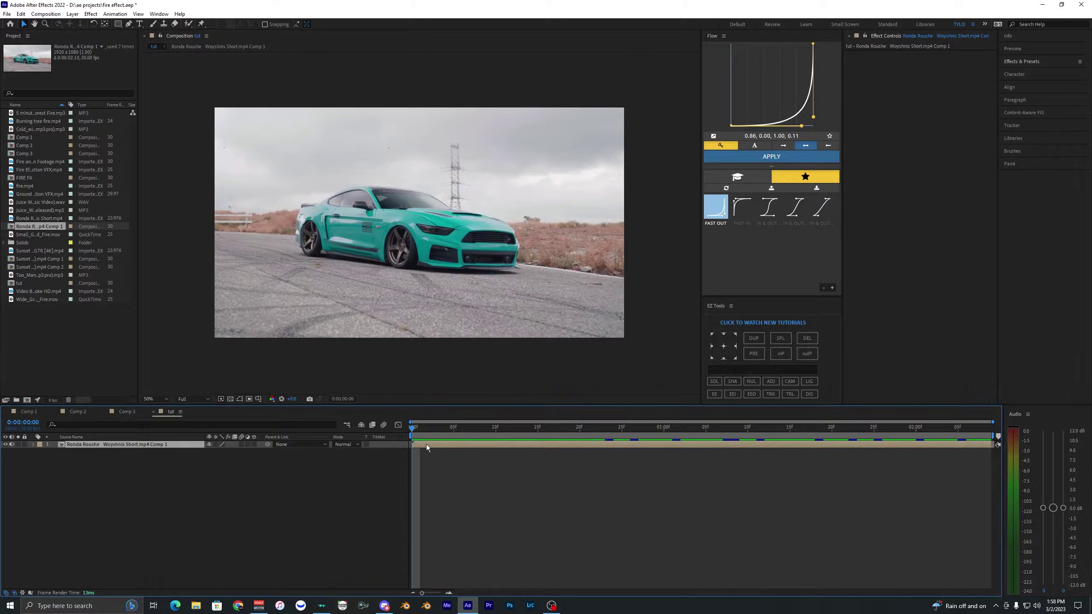
pyautogui.rightClick(427, 444)
pyautogui.moveTo(481, 336)
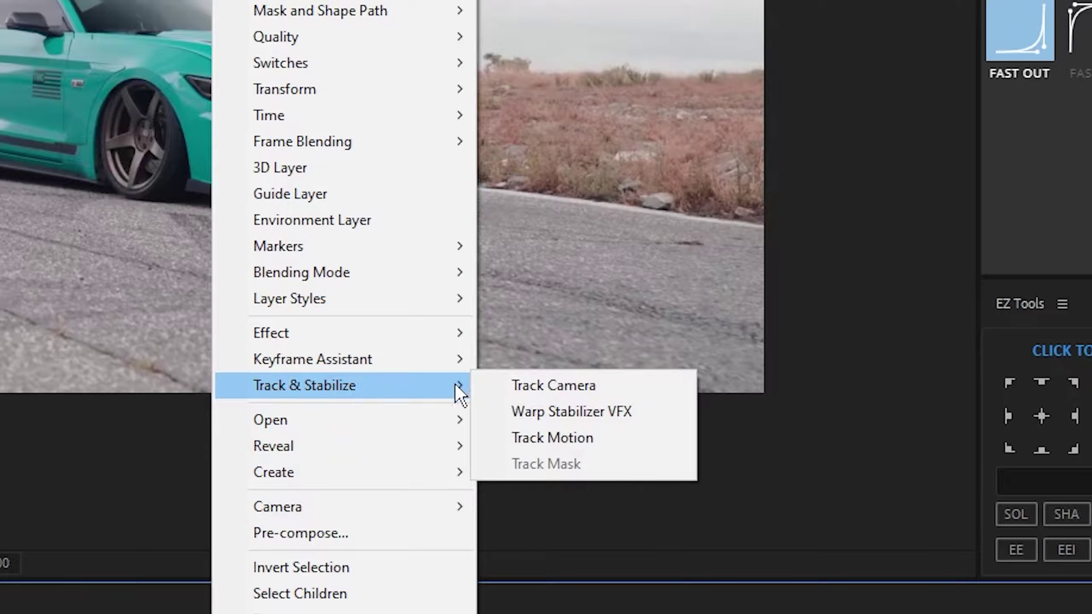
pyautogui.click(592, 390)
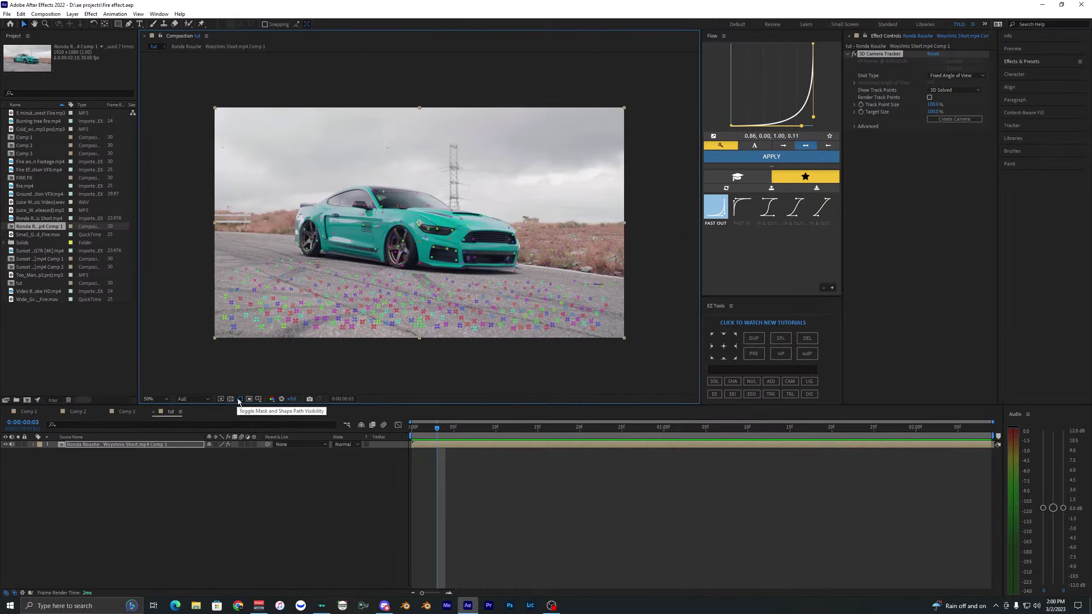
# - Scrub and play the car footage to review the solved camera track points
pyautogui.moveTo(438, 426); pyautogui.dragTo(450, 432)
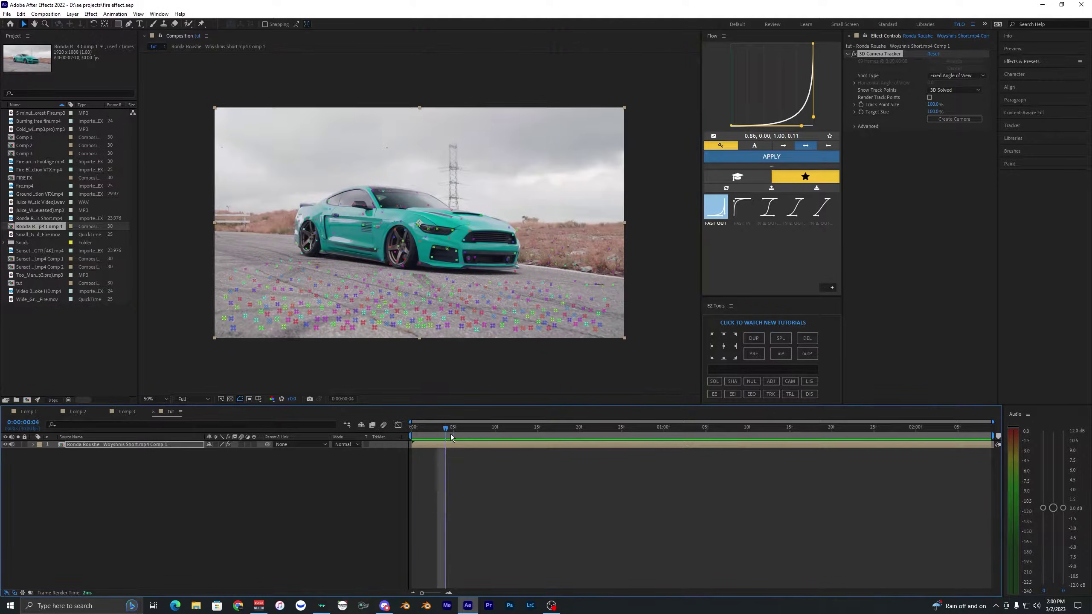
pyautogui.click(433, 453)
pyautogui.press('space')
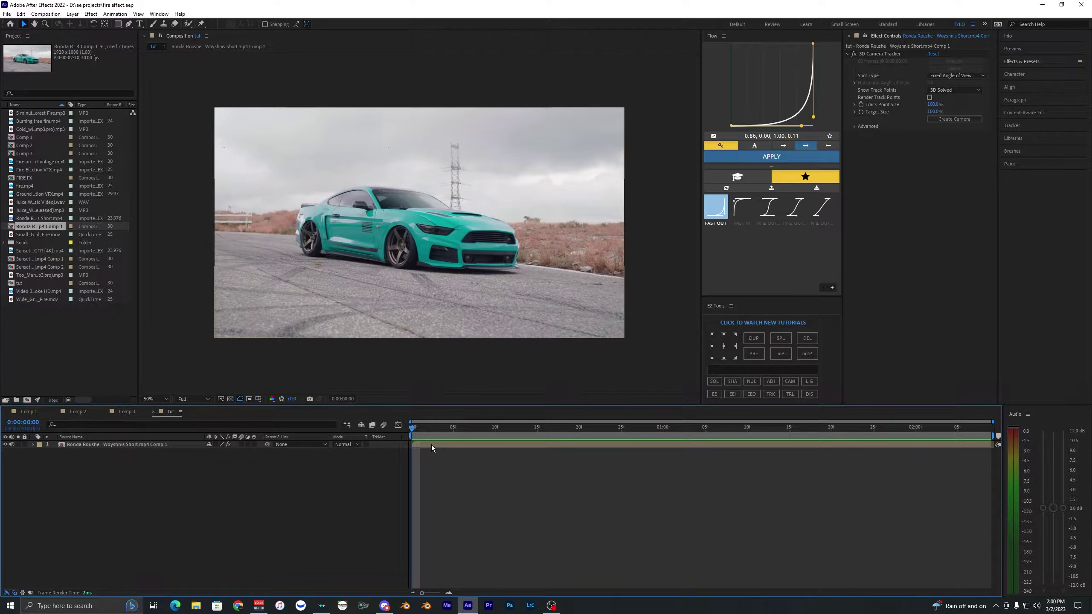
# - Duplicate the car footage layer and delete the 3D Camera Tracker effect from the upper copy
pyautogui.click(430, 444)
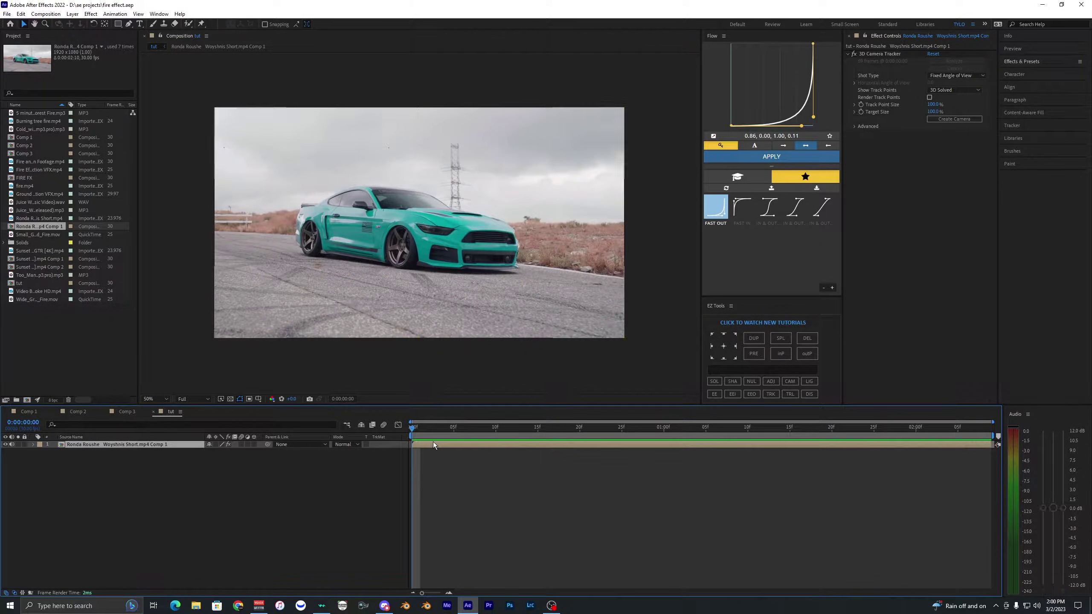
pyautogui.hotkey('ctrl', 'd')
pyautogui.click(876, 56)
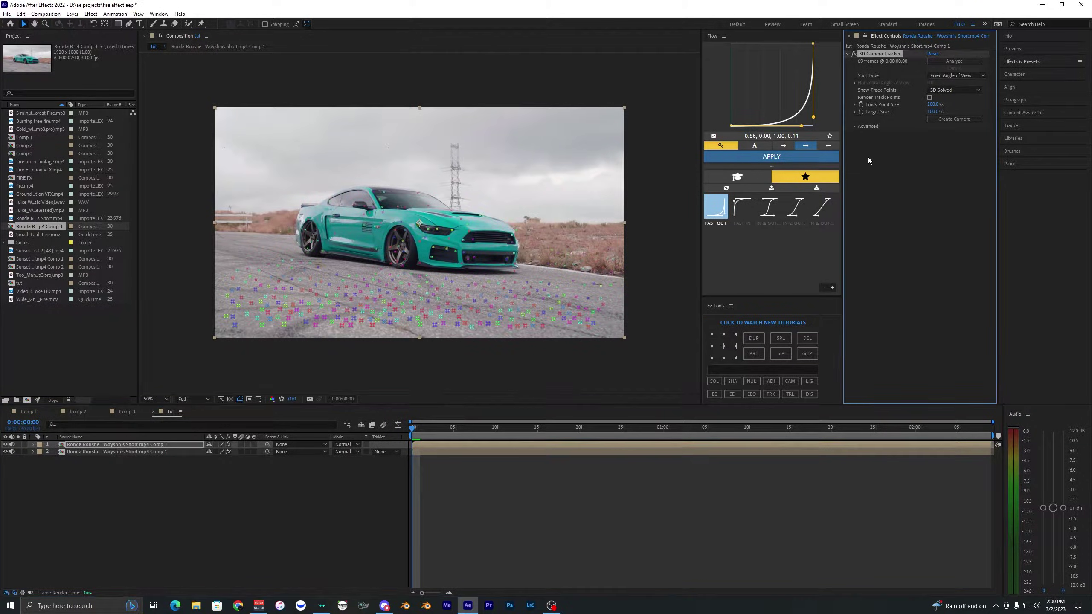
pyautogui.press('Delete')
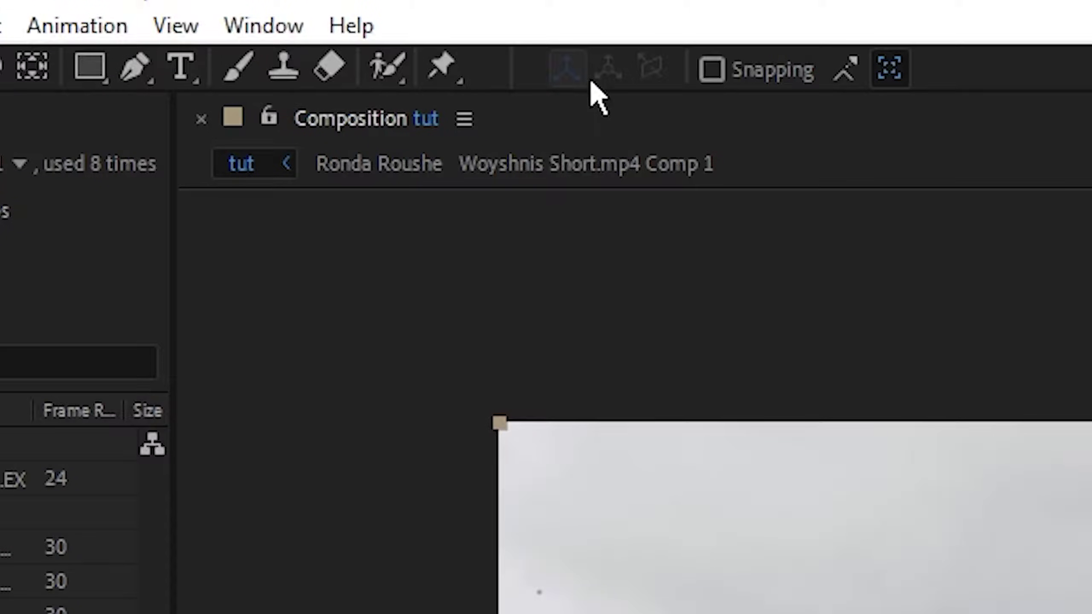
# - Isolate the car on the upper copy with the Roto Brush, freeze the result and return to the composition view
pyautogui.click(387, 66)
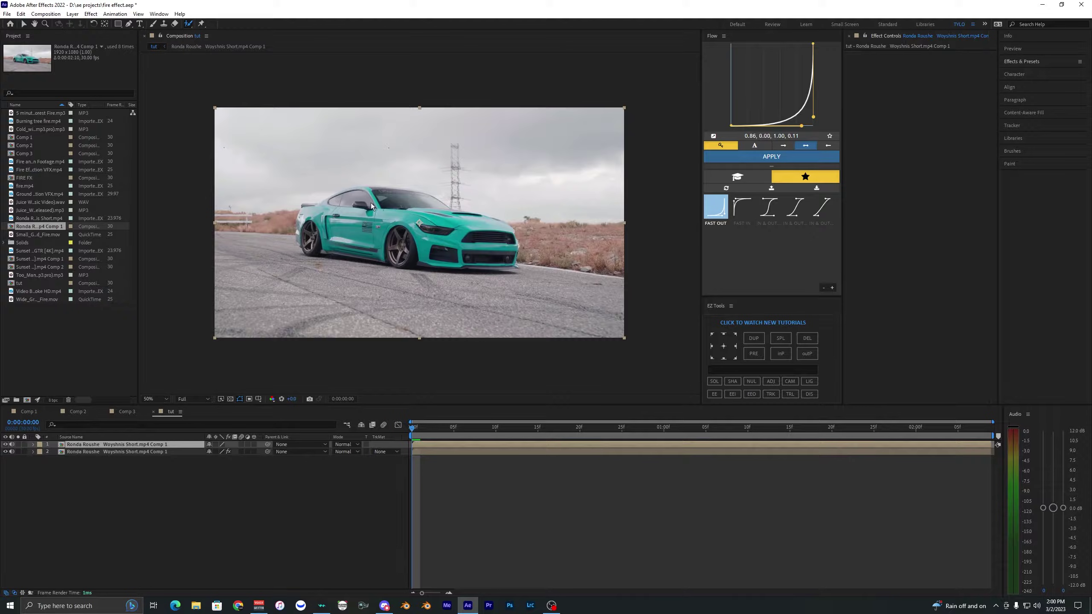
pyautogui.doubleClick(372, 206)
pyautogui.moveTo(409, 230); pyautogui.dragTo(447, 215)
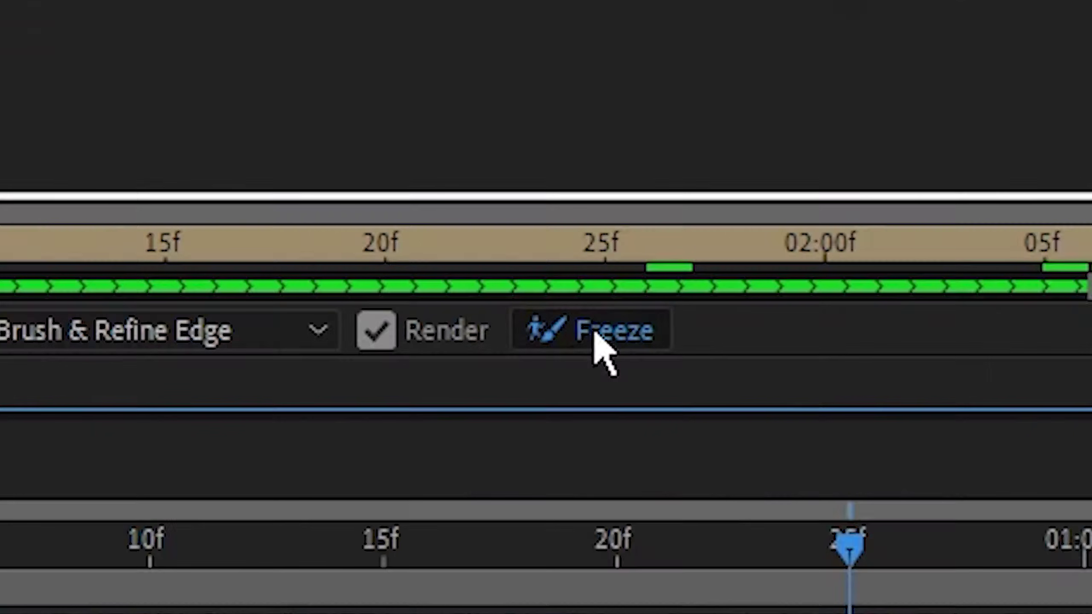
pyautogui.click(577, 391)
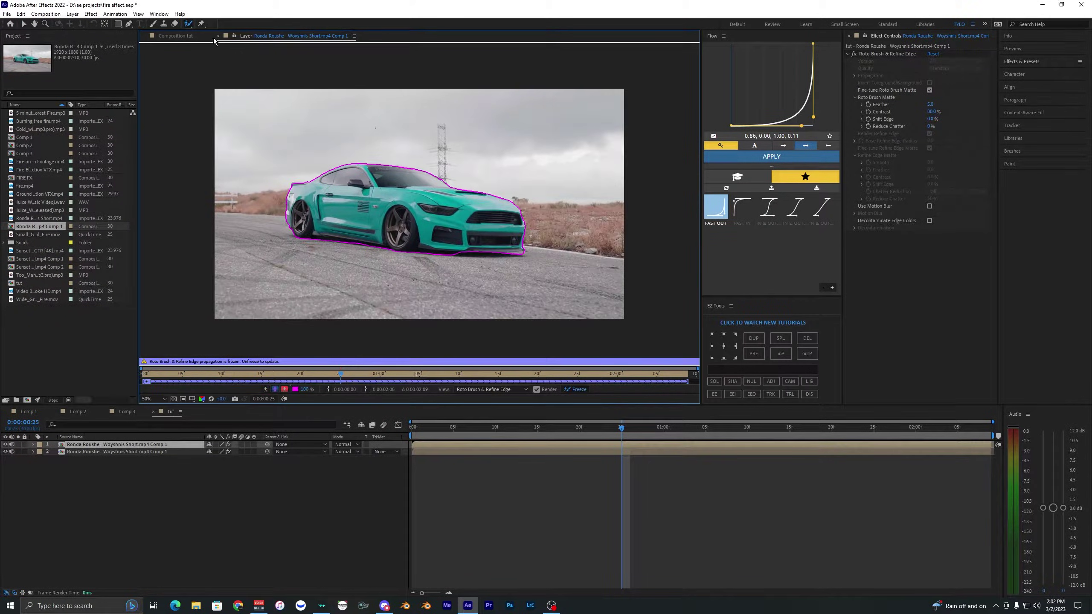
pyautogui.click(218, 37)
pyautogui.click(23, 24)
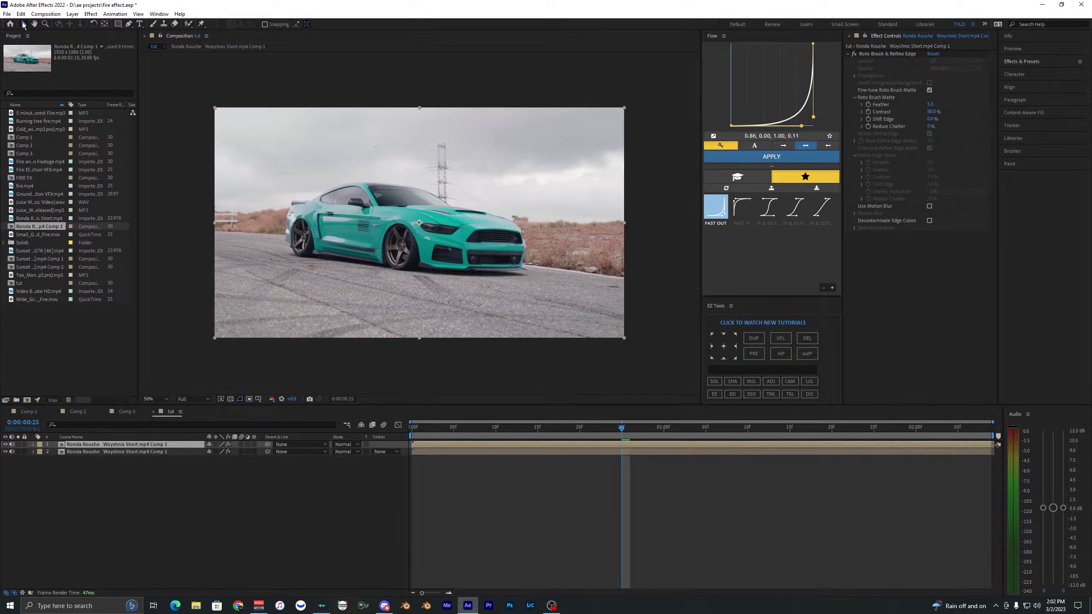
# - Play and scrub through the composition to check the two stacked car layers
pyautogui.click(521, 474)
pyautogui.click(478, 443)
pyautogui.click(476, 451)
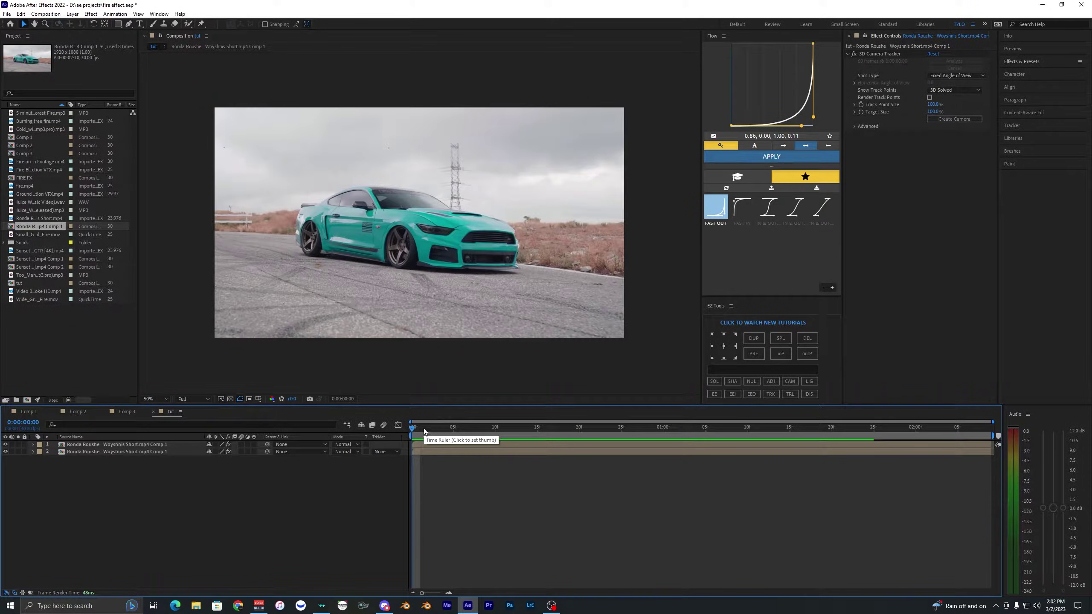
pyautogui.press('space')
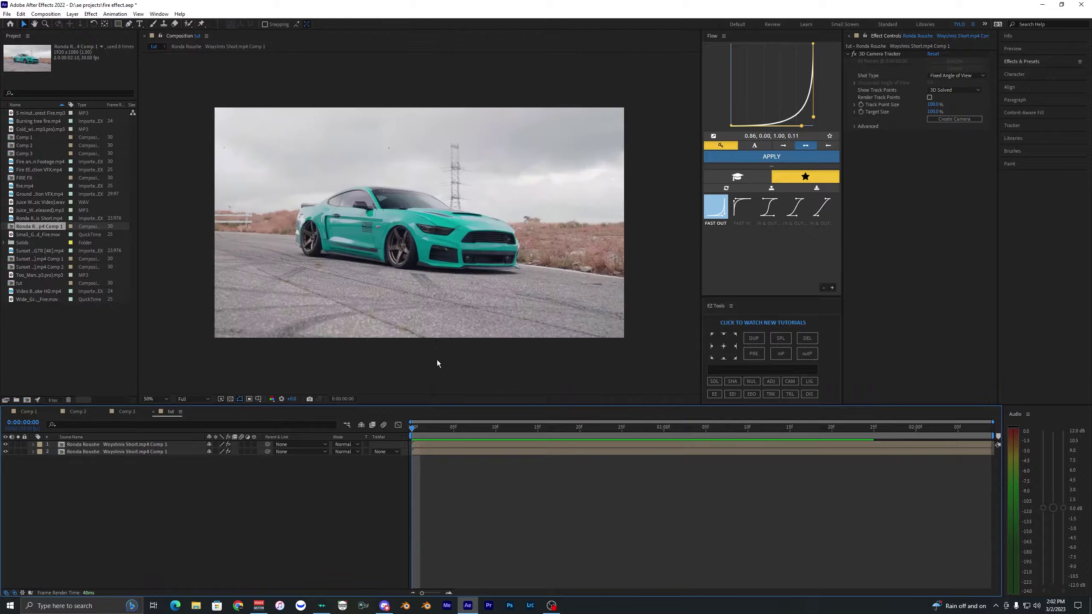
pyautogui.moveTo(423, 432); pyautogui.dragTo(494, 436)
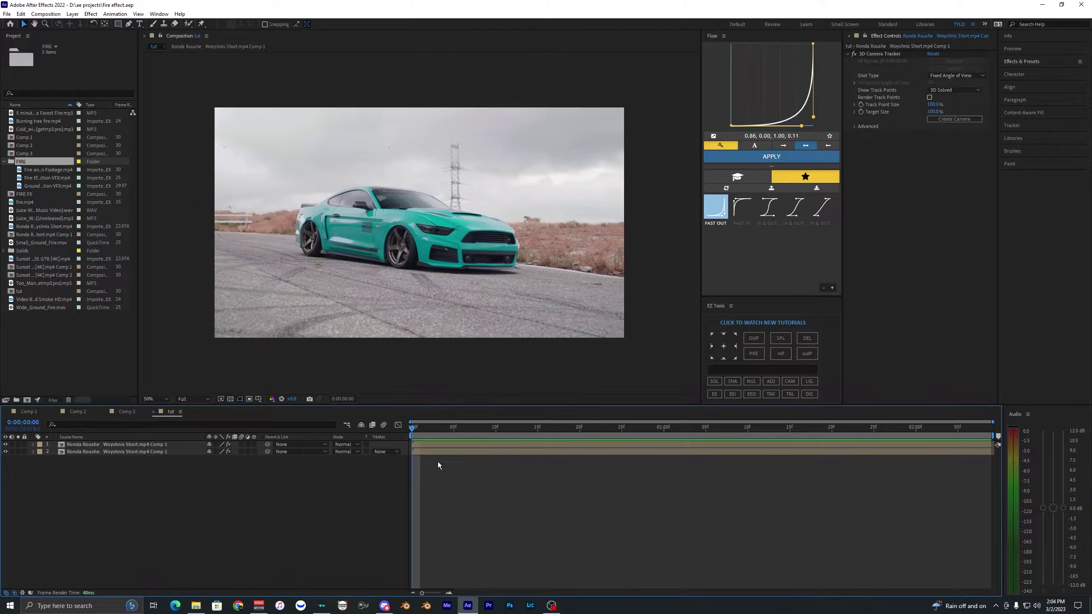
# - Create a null and camera from a group of 3D Camera Tracker points on the road in front of the car's rear wheel
pyautogui.click(423, 452)
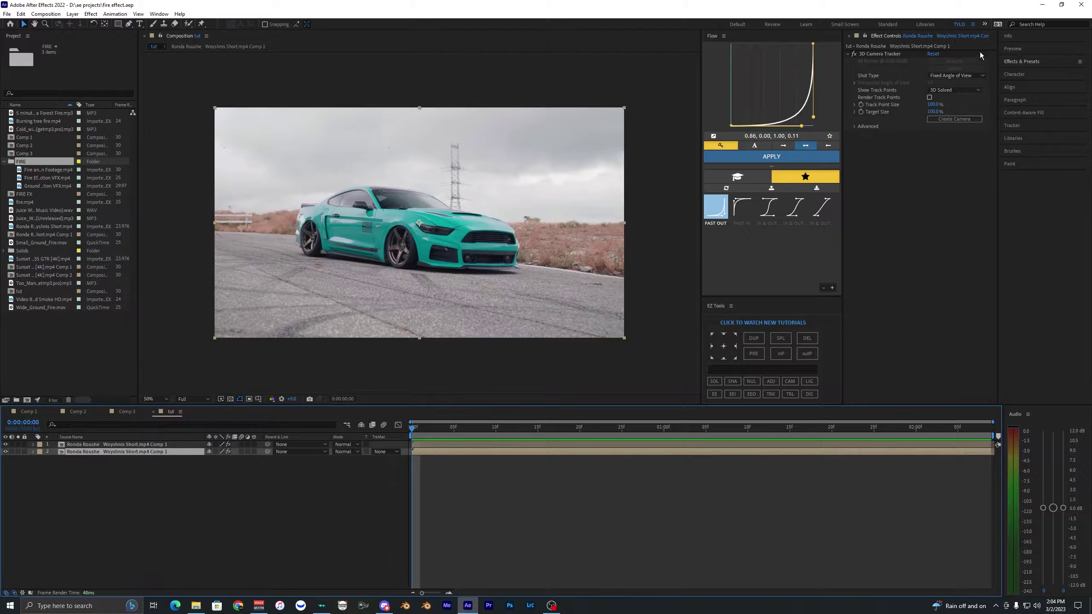
pyautogui.click(886, 55)
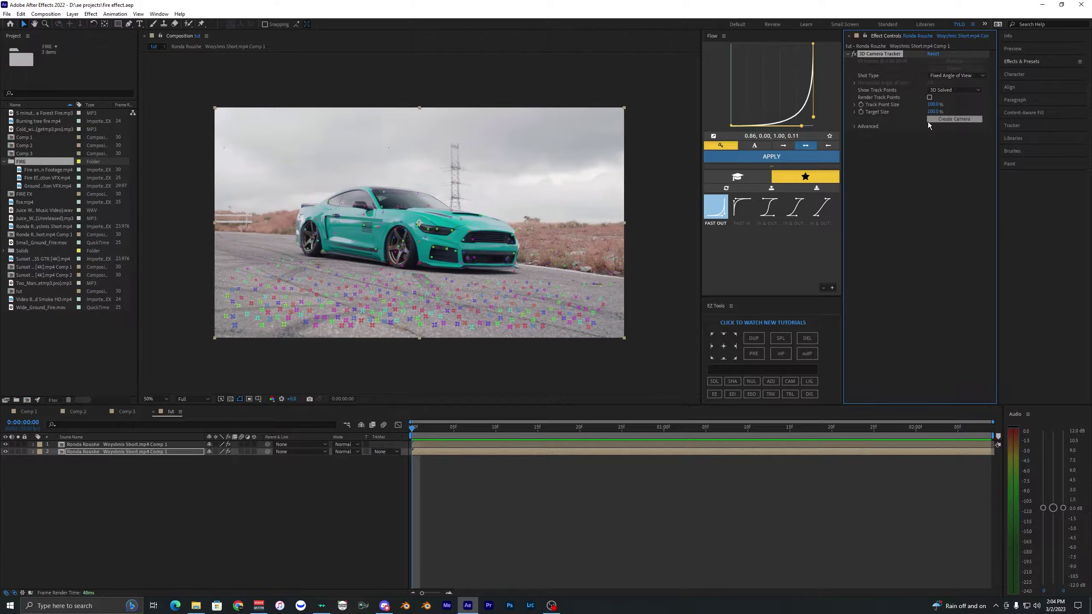
pyautogui.moveTo(421, 430); pyautogui.dragTo(375, 419)
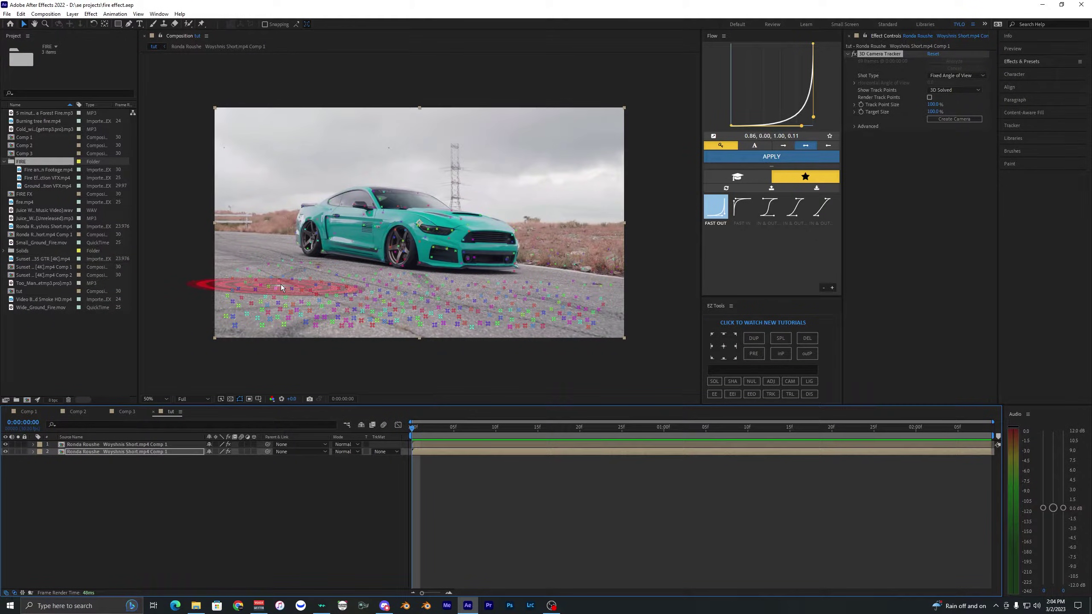
pyautogui.moveTo(280, 285); pyautogui.dragTo(295, 317)
pyautogui.rightClick(284, 300)
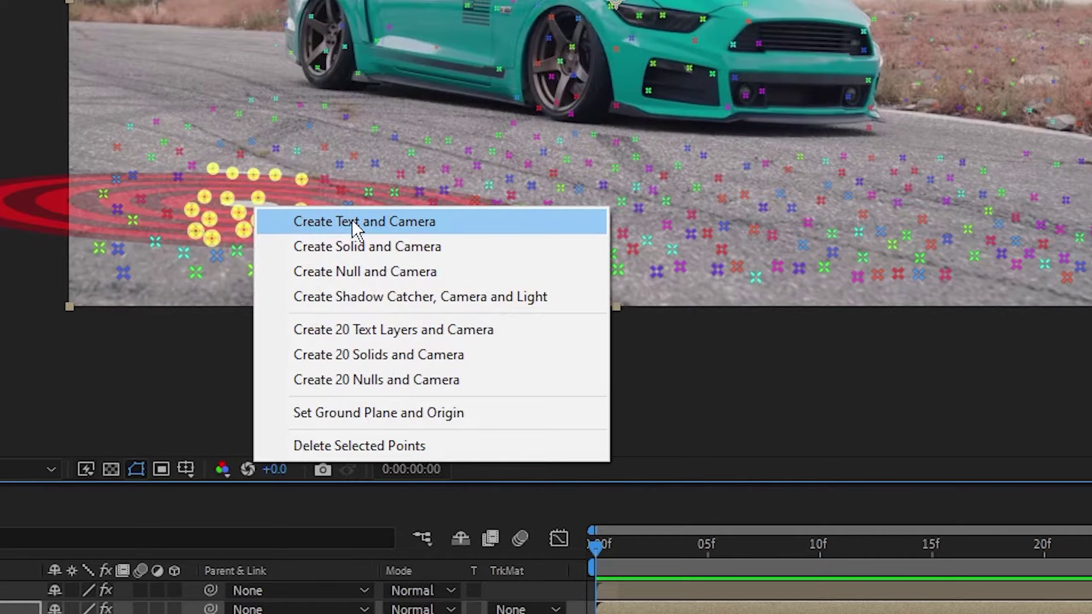
pyautogui.click(393, 272)
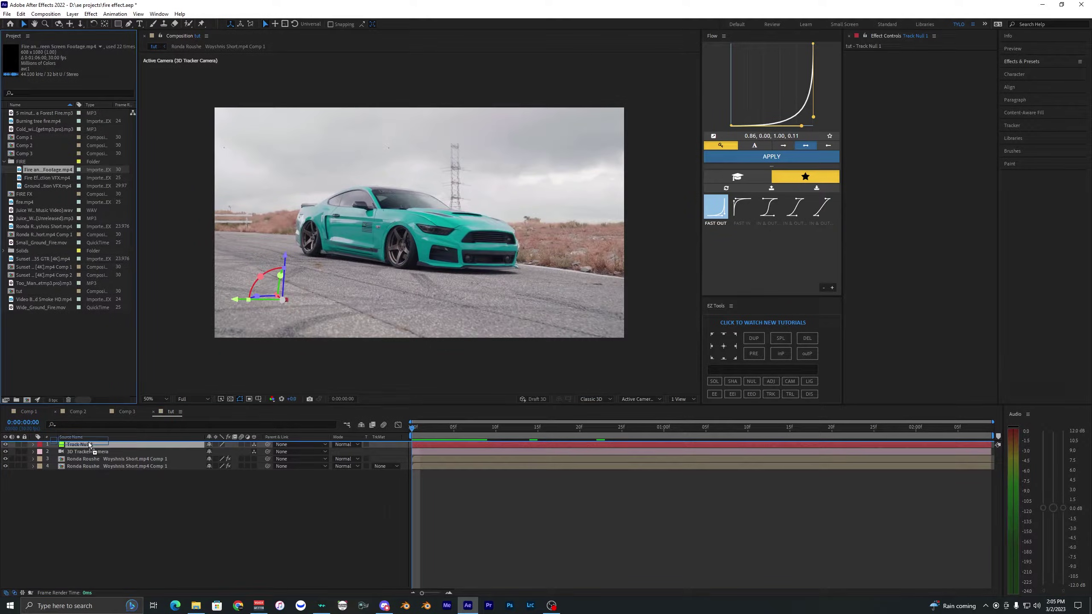
# - Add the Fire and Flame Overlay 1 clip above Track Null 1, starting at the first frame
pyautogui.moveTo(48, 170); pyautogui.dragTo(91, 444)
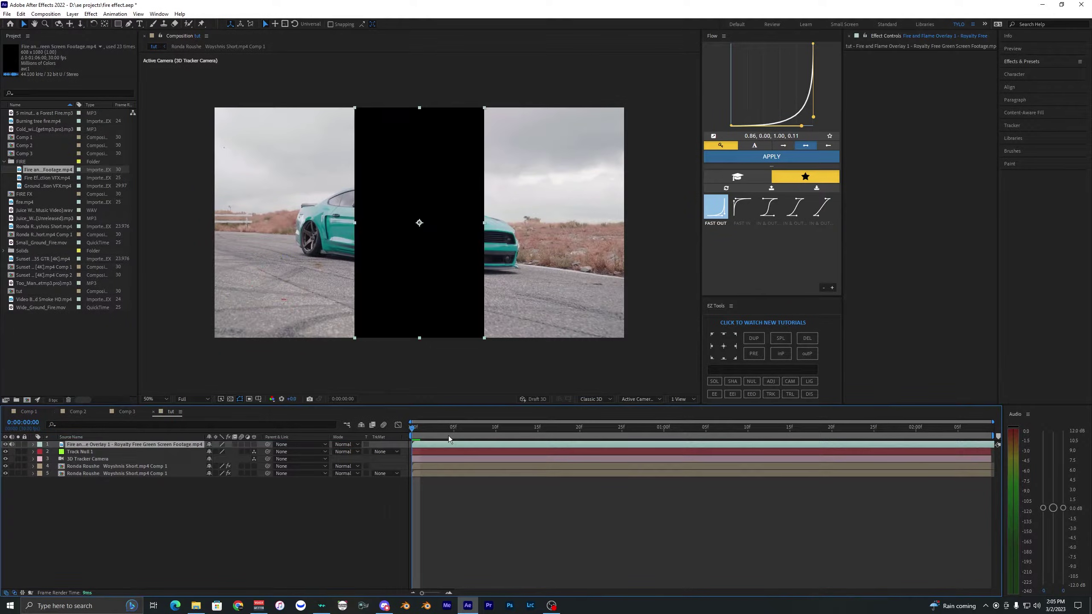
pyautogui.moveTo(412, 429)
pyautogui.mouseDown()
pyautogui.moveTo(659, 434)
pyautogui.moveTo(413, 436)
pyautogui.mouseUp()
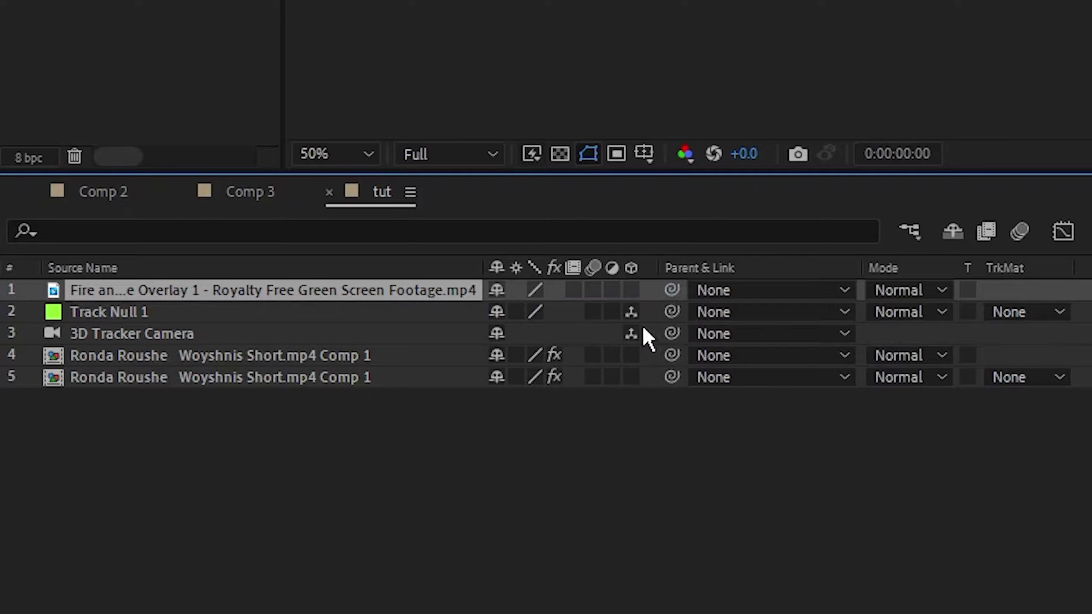
# - Parent the fire overlay clip to Track Null 1 and make it a 3D layer
pyautogui.moveTo(268, 445); pyautogui.dragTo(196, 450)
pyautogui.moveTo(460, 307); pyautogui.dragTo(395, 309)
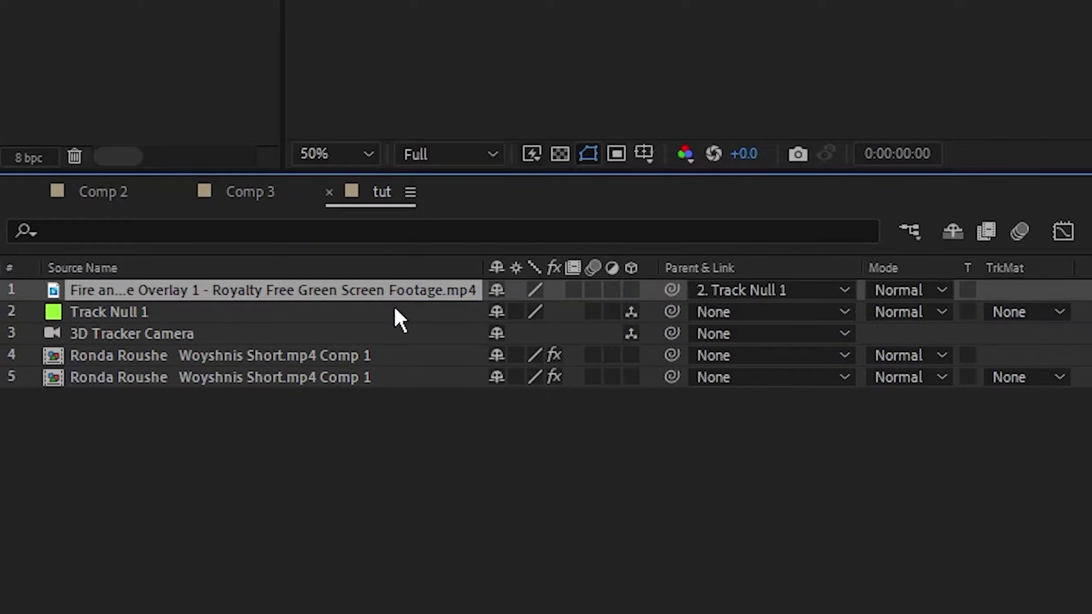
pyautogui.click(631, 289)
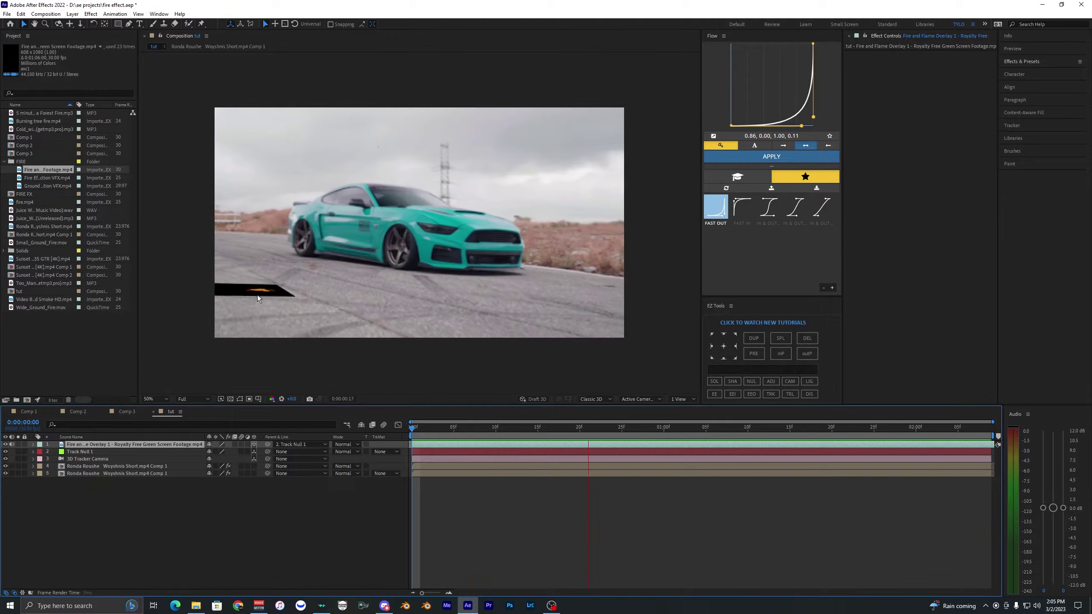
# - Rotate the fire overlay layer with its Orientation property so that it stands upright facing the camera
pyautogui.moveTo(519, 422)
pyautogui.mouseDown()
pyautogui.moveTo(765, 415)
pyautogui.moveTo(419, 429)
pyautogui.moveTo(510, 421)
pyautogui.mouseUp()
pyautogui.click(301, 507)
pyautogui.click(157, 446)
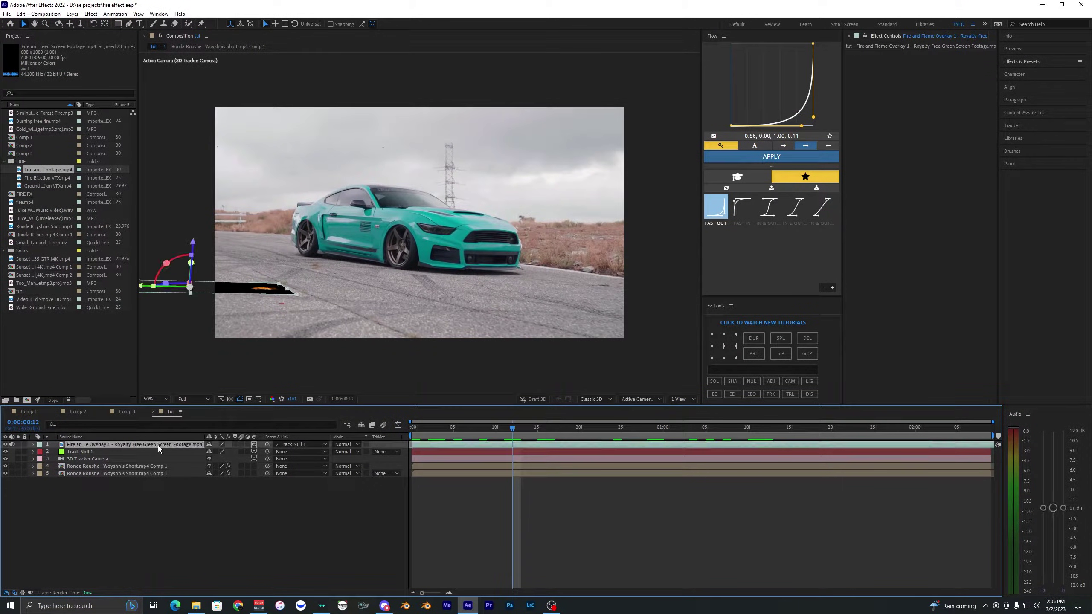
pyautogui.press('r')
pyautogui.moveTo(220, 452); pyautogui.dragTo(243, 448)
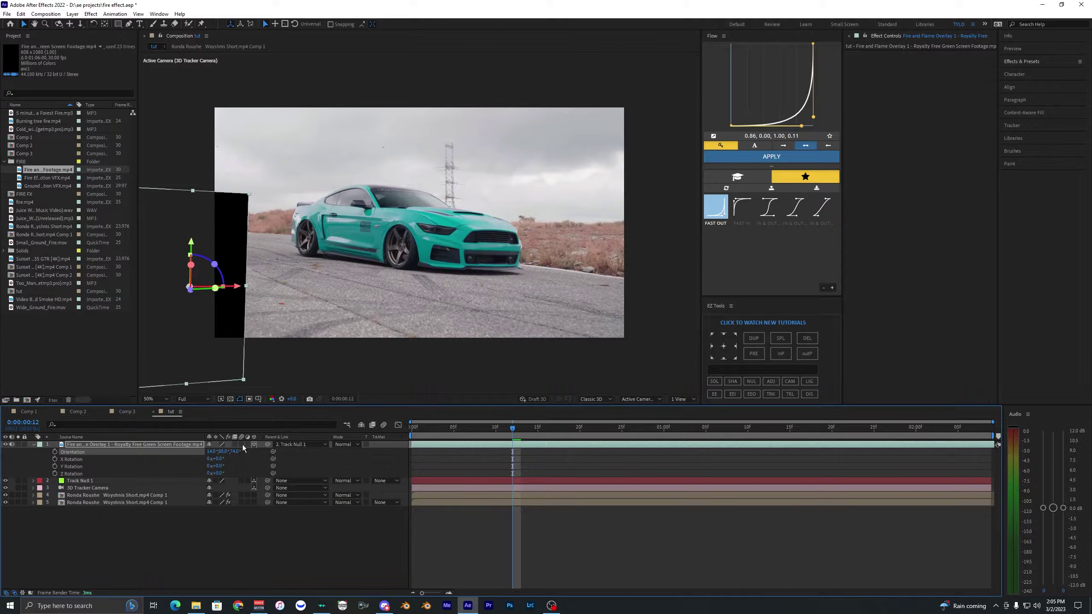
# - Move the fire overlay so the flame sits on the road near the car's rear, and fine-tune its orientation
pyautogui.moveTo(239, 286); pyautogui.dragTo(319, 288)
pyautogui.moveTo(267, 244); pyautogui.dragTo(270, 171)
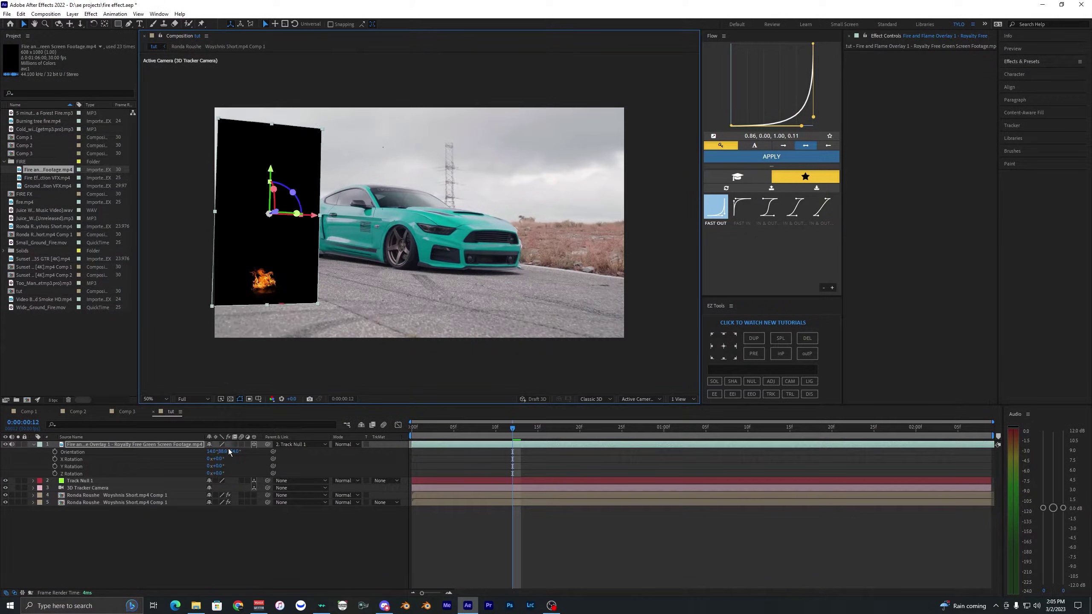
pyautogui.moveTo(225, 451); pyautogui.dragTo(228, 451)
pyautogui.press('space')
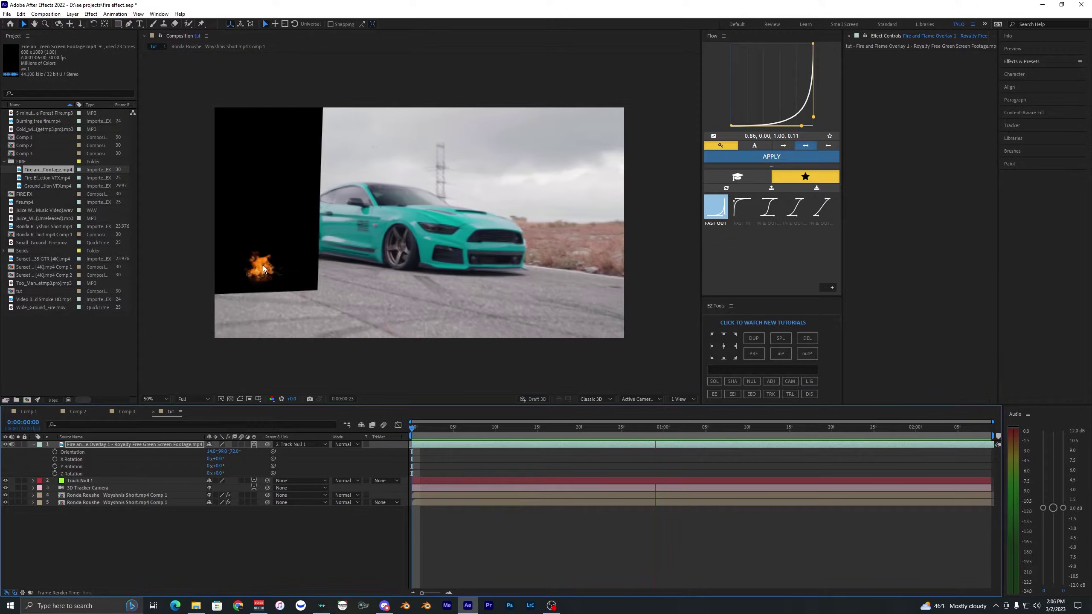
pyautogui.press('space')
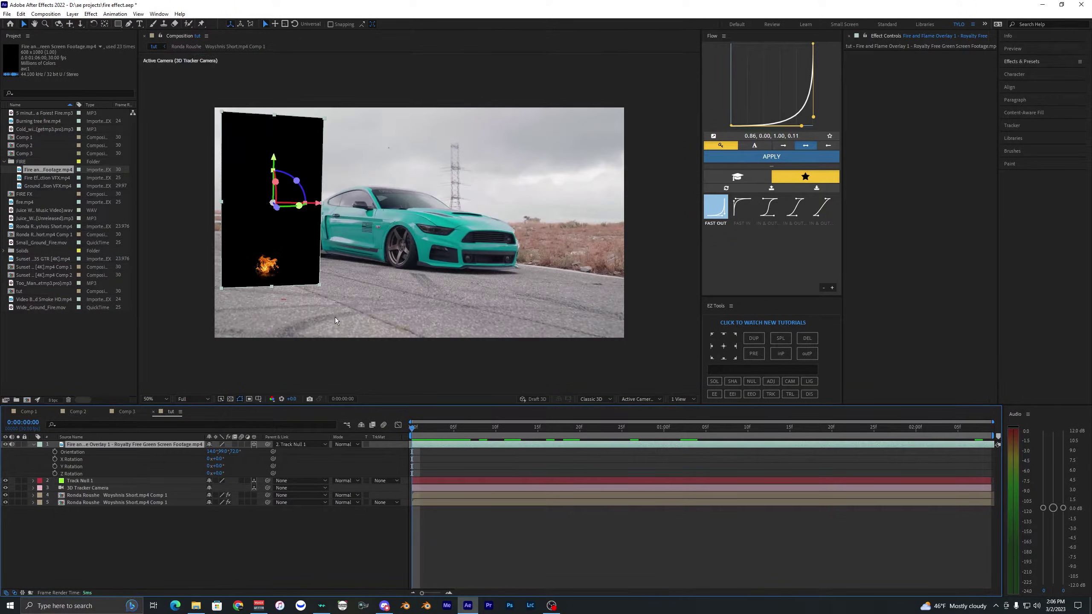
# - Set the fire overlay layer's blending mode to Screen and preview the composite
pyautogui.click(350, 445)
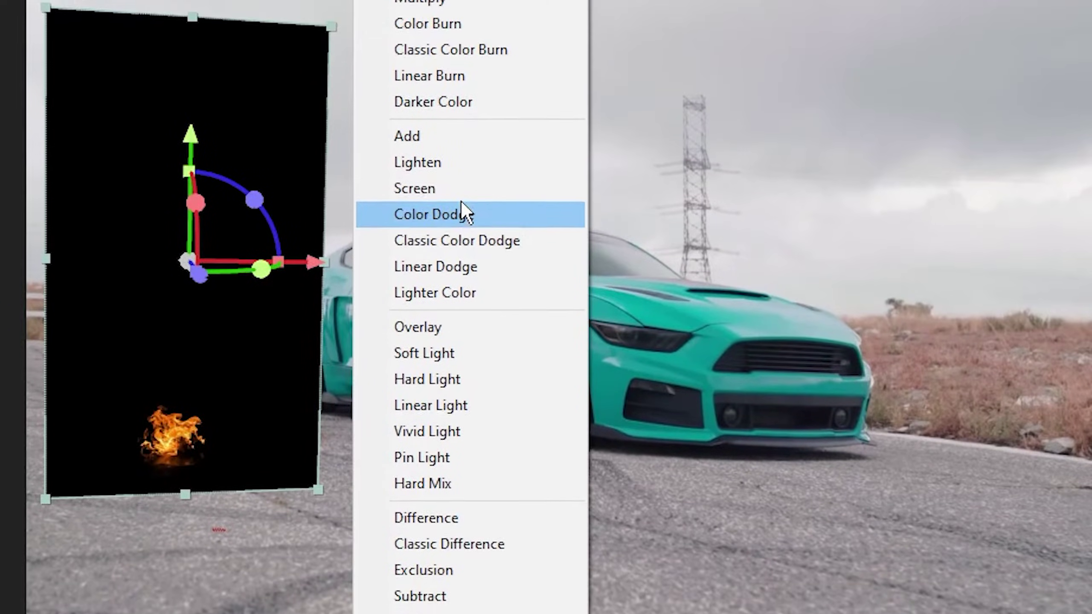
pyautogui.click(460, 188)
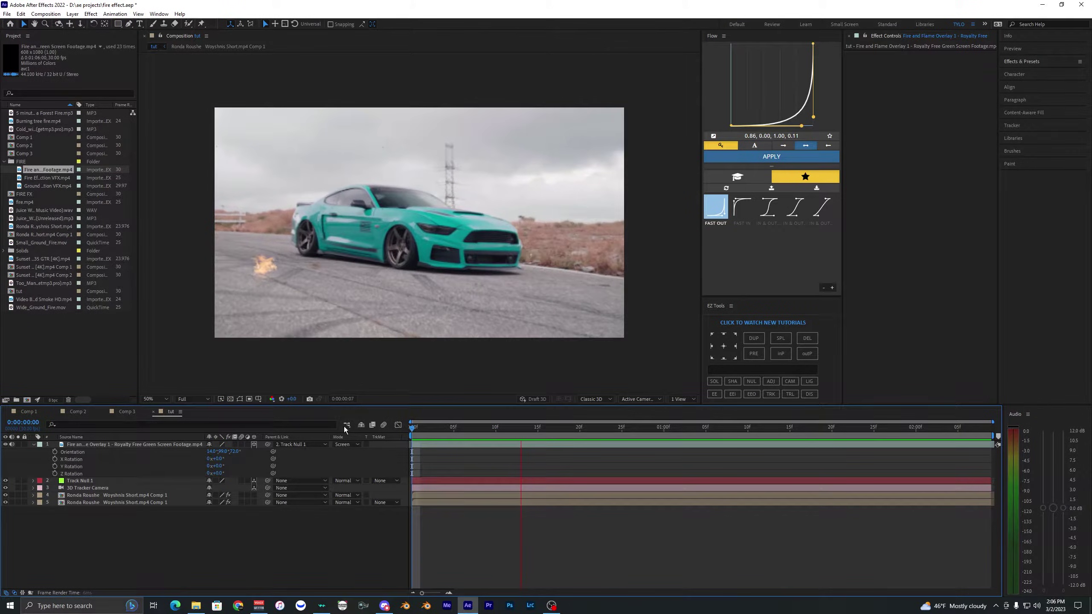
pyautogui.press('space')
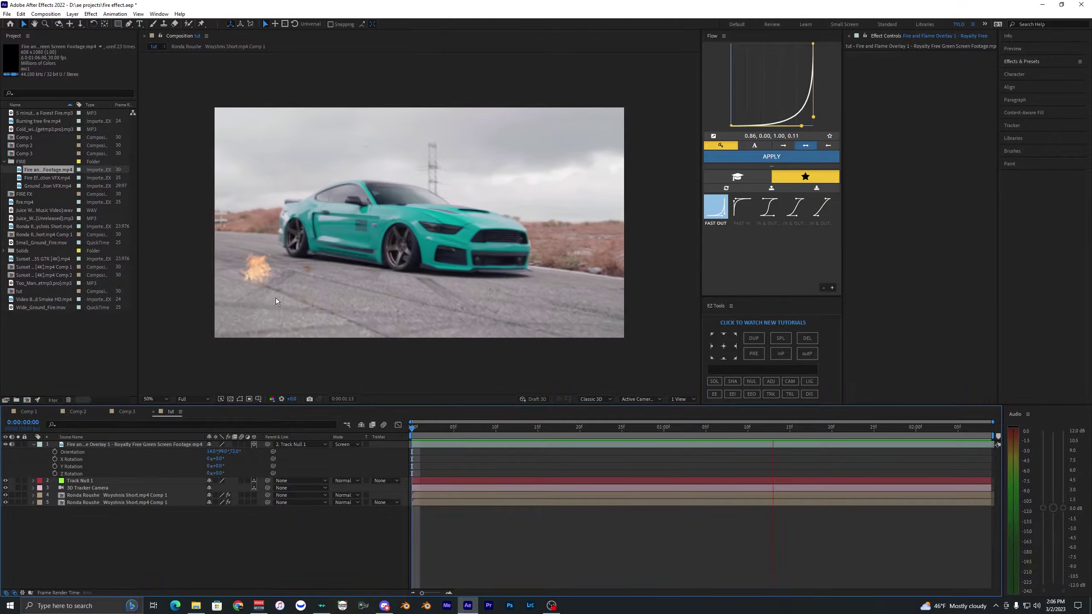
pyautogui.press('space')
# - Scale the fire overlay up to 135% and shift it slightly up and toward the road's left edge
pyautogui.press('a')
pyautogui.press('s')
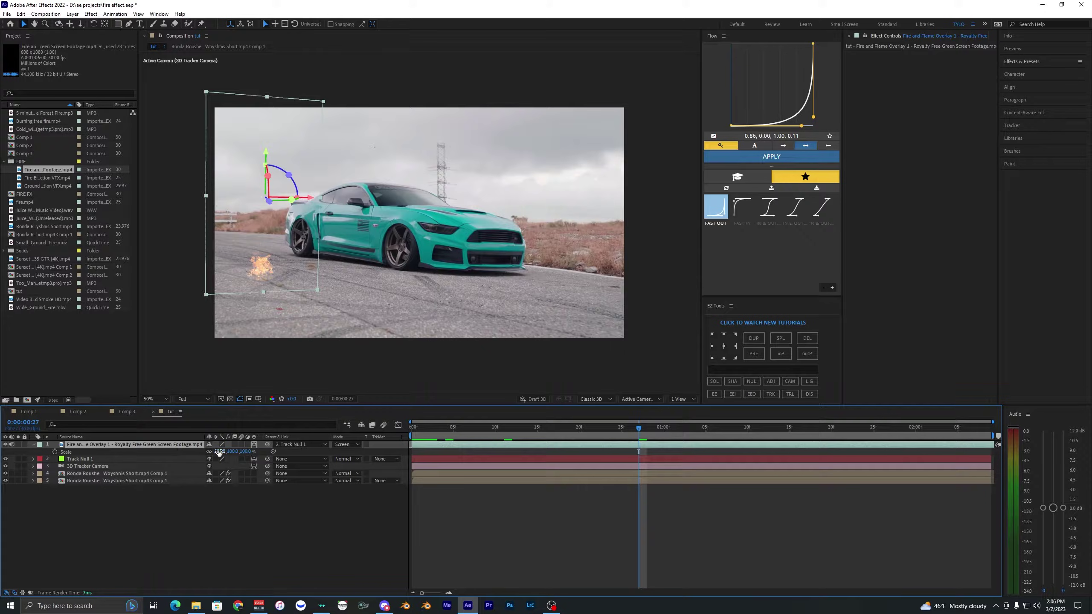
pyautogui.moveTo(219, 452); pyautogui.dragTo(234, 452)
pyautogui.moveTo(267, 200); pyautogui.dragTo(261, 194)
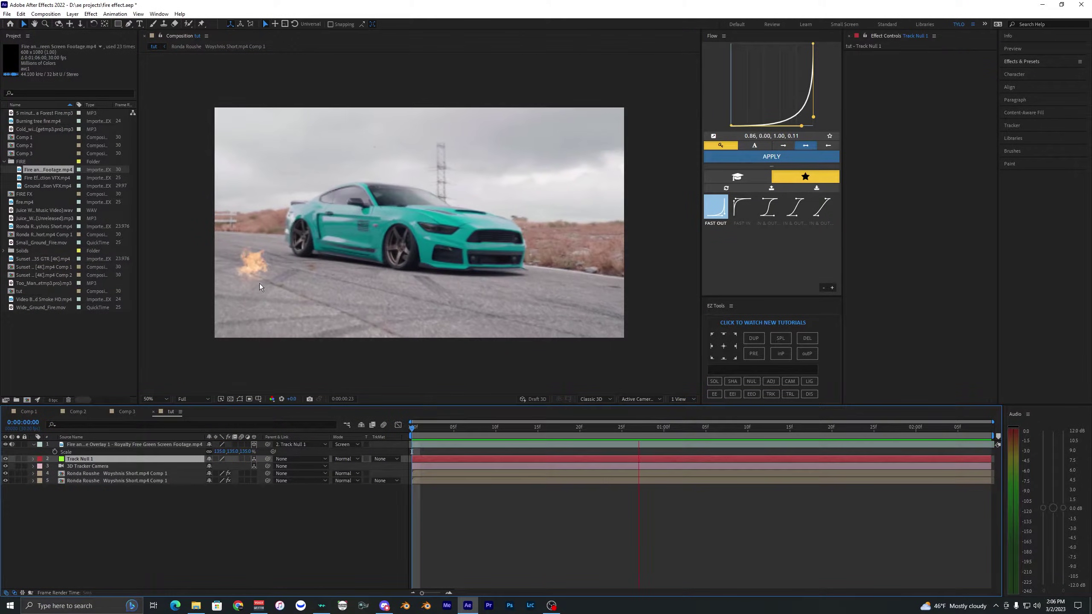
# - Stop the preview and review the finished fire example in Comp 3, then return to the tut composition
pyautogui.press('space')
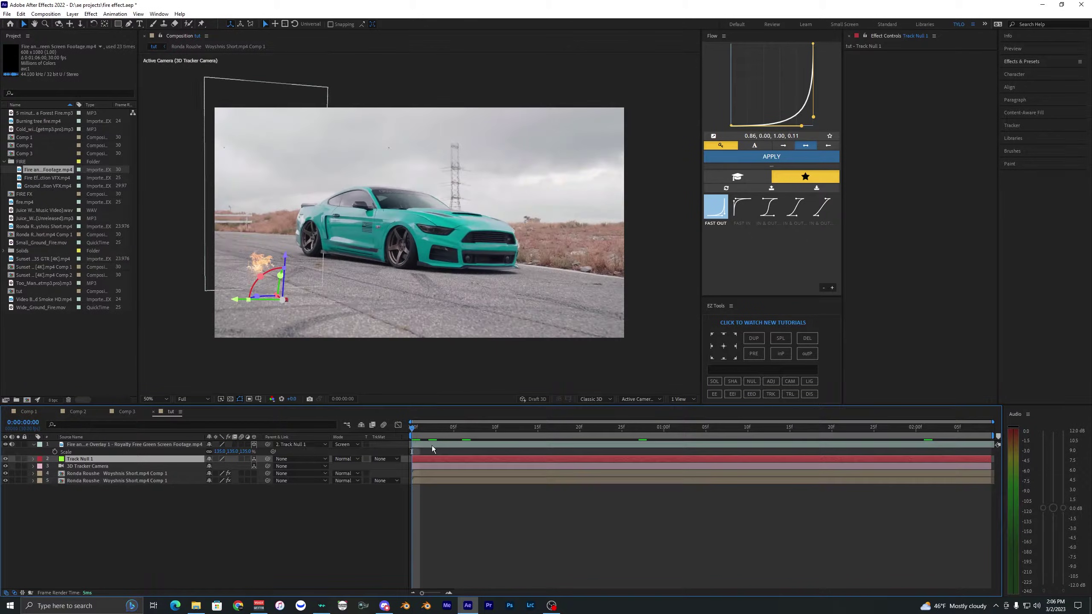
pyautogui.click(432, 446)
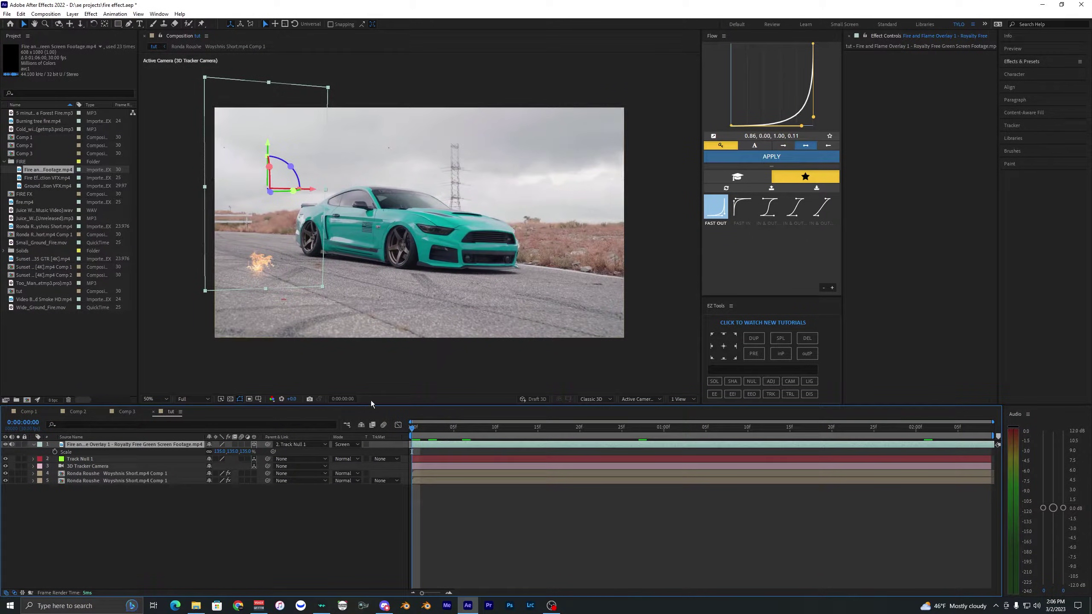
pyautogui.click(128, 412)
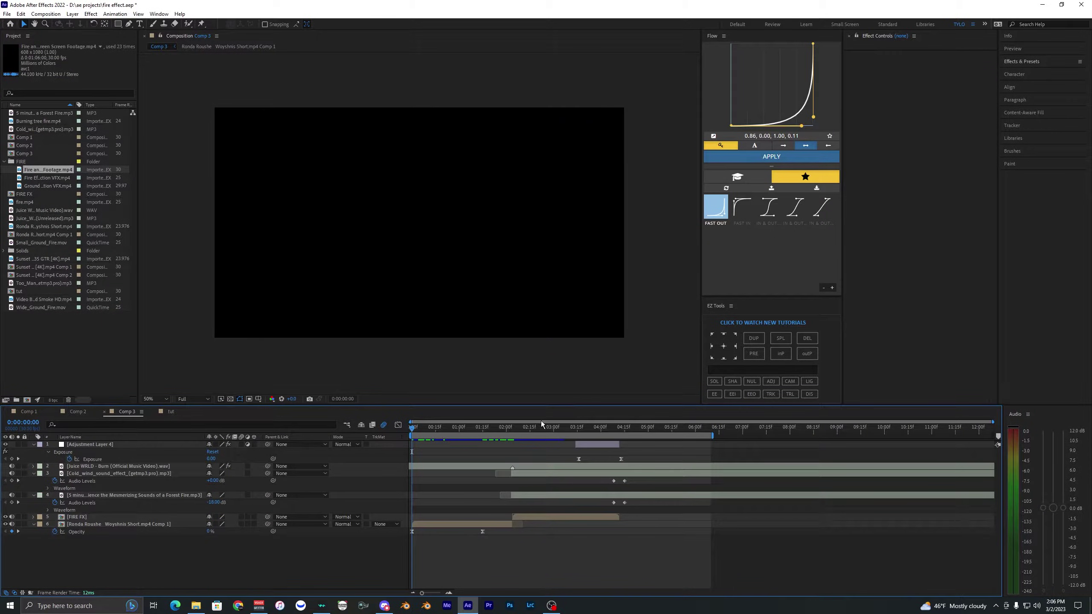
pyautogui.moveTo(542, 423)
pyautogui.mouseDown()
pyautogui.moveTo(573, 424)
pyautogui.moveTo(552, 424)
pyautogui.mouseUp()
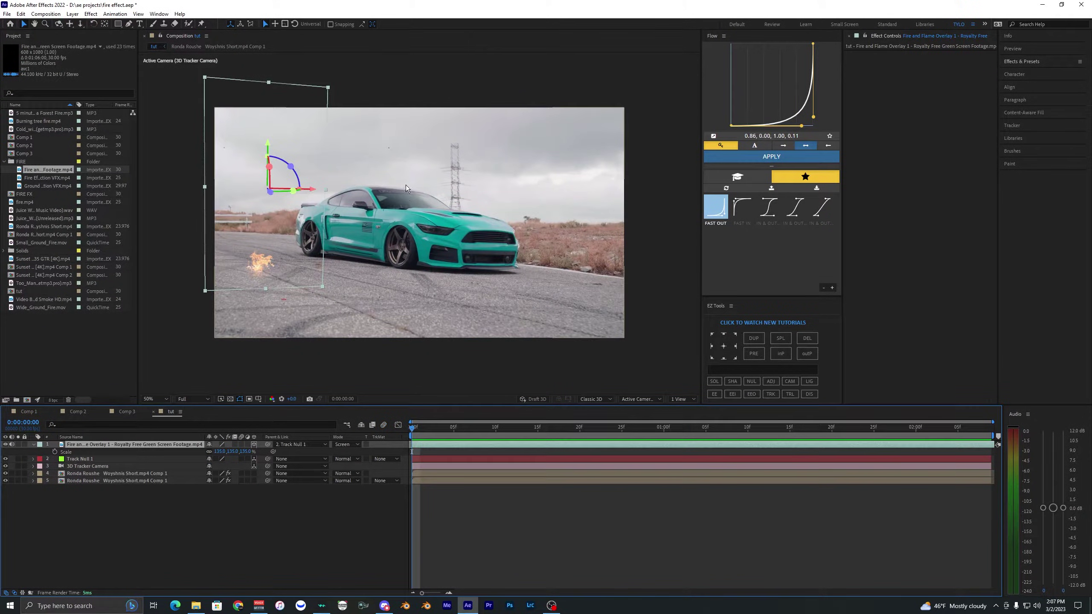
pyautogui.click(147, 526)
pyautogui.click(138, 445)
pyautogui.click(304, 331)
pyautogui.click(432, 465)
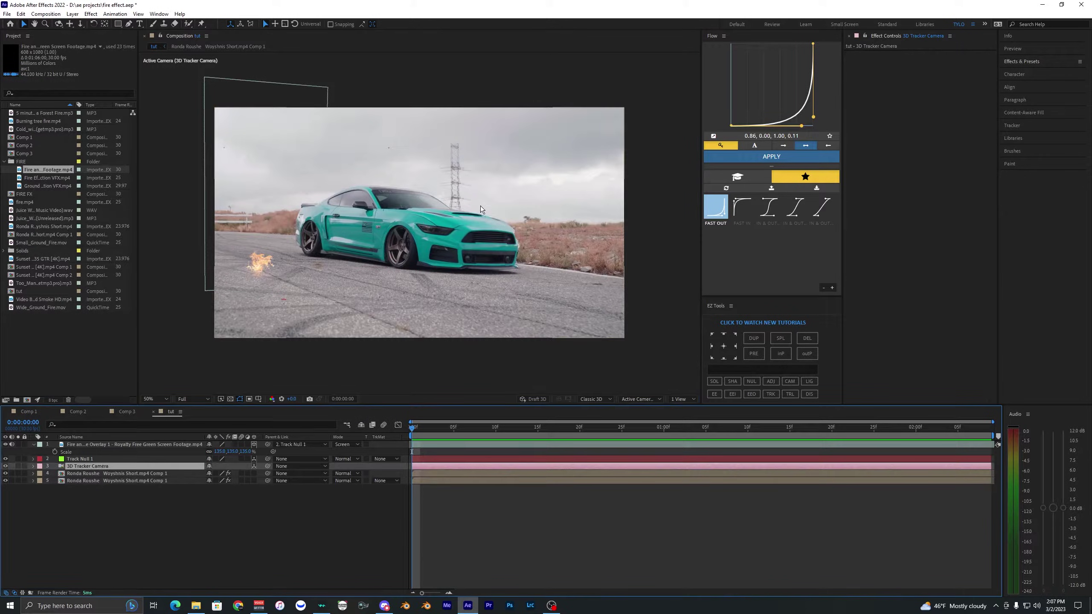
# - Create a second track null from the bottom car footage's 3D Camera Tracker, at a point in the background beside the car's front
pyautogui.click(114, 474)
pyautogui.click(115, 481)
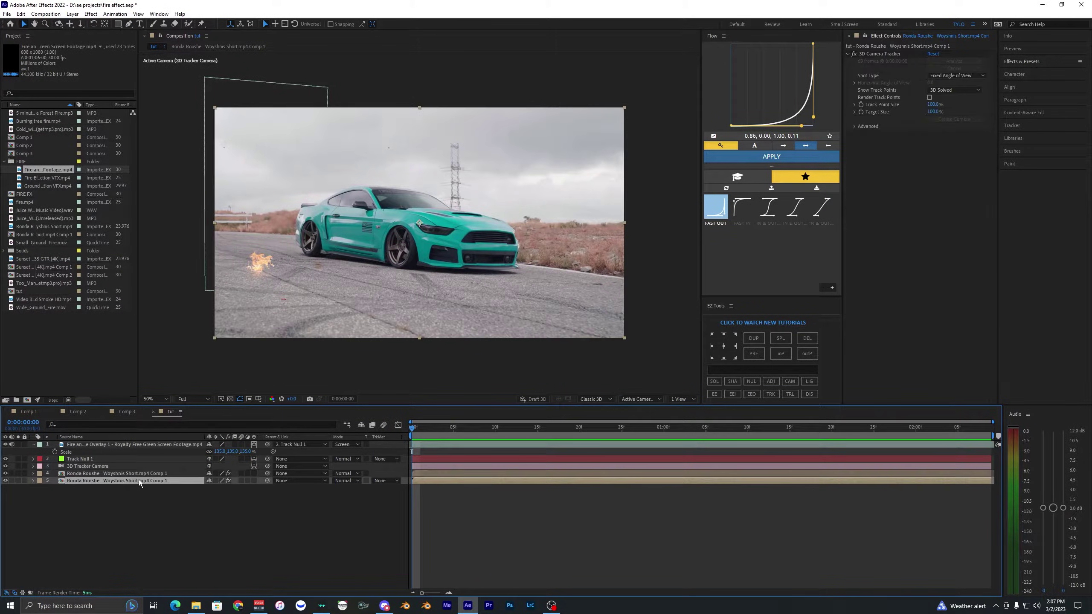
pyautogui.click(888, 85)
pyautogui.moveTo(438, 425); pyautogui.dragTo(510, 435)
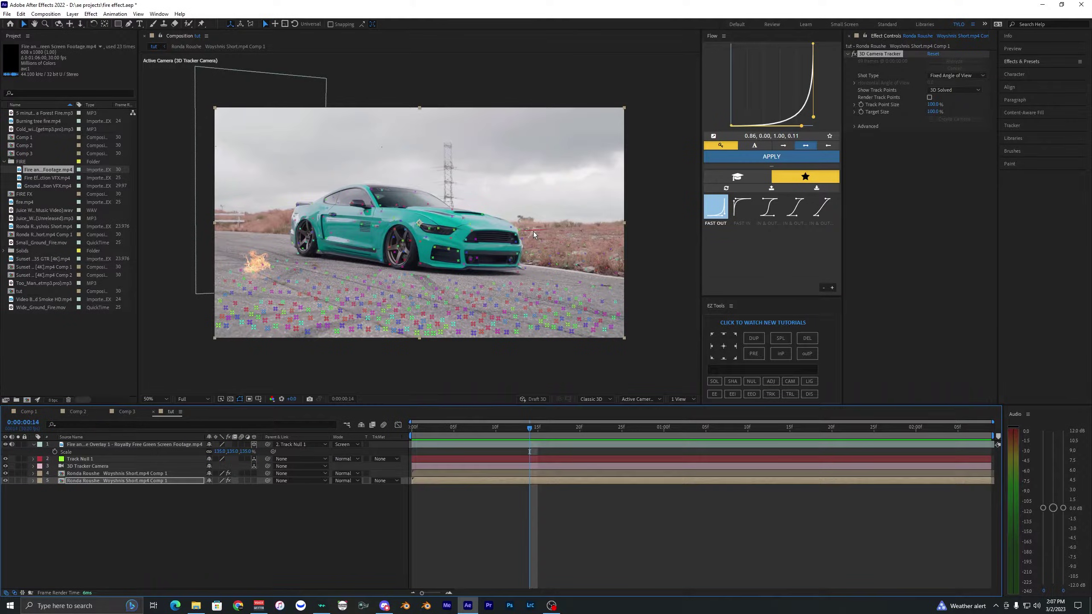
pyautogui.rightClick(734, 341)
pyautogui.click(575, 254)
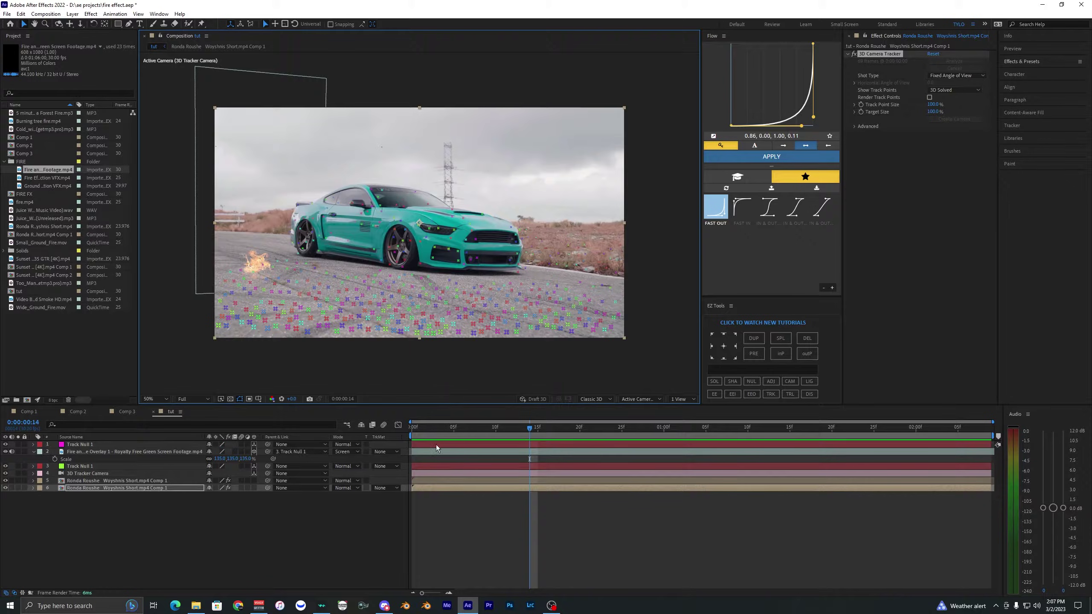
pyautogui.click(103, 446)
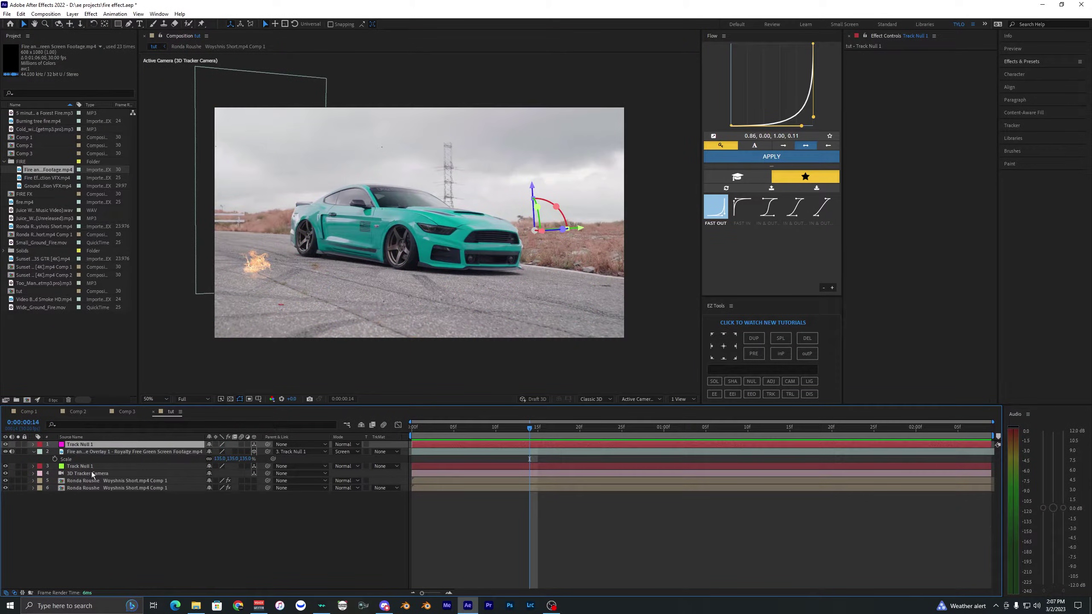
pyautogui.click(90, 467)
pyautogui.click(94, 445)
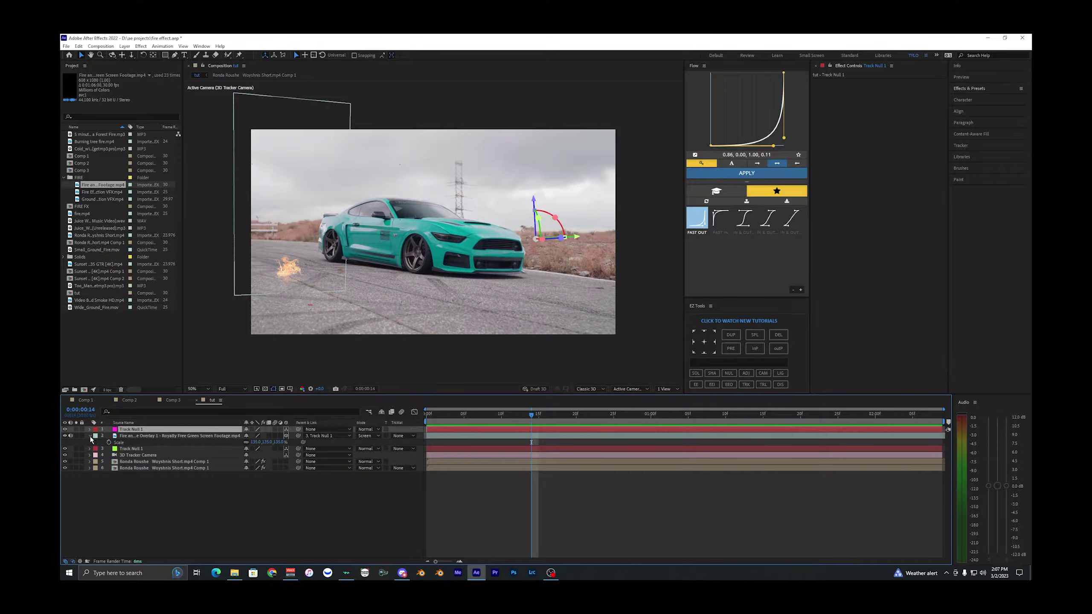
# - Add another copy of the Fire and Flame Overlay 1 footage above the new track null and parent it to that null
pyautogui.click(34, 452)
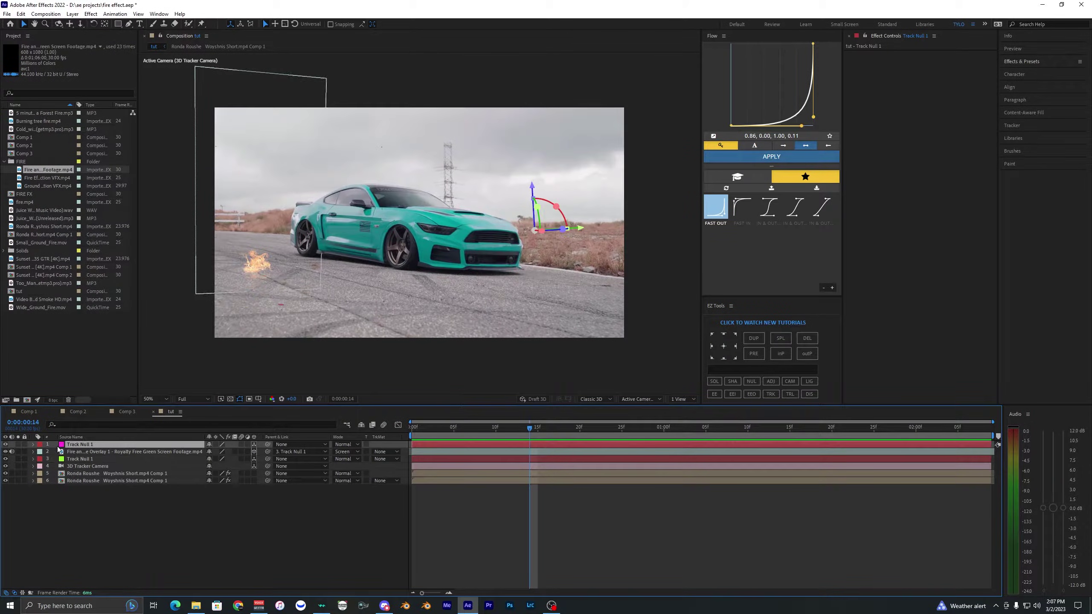
pyautogui.click(79, 459)
pyautogui.click(90, 445)
pyautogui.moveTo(42, 170); pyautogui.dragTo(91, 445)
pyautogui.moveTo(482, 429); pyautogui.dragTo(497, 436)
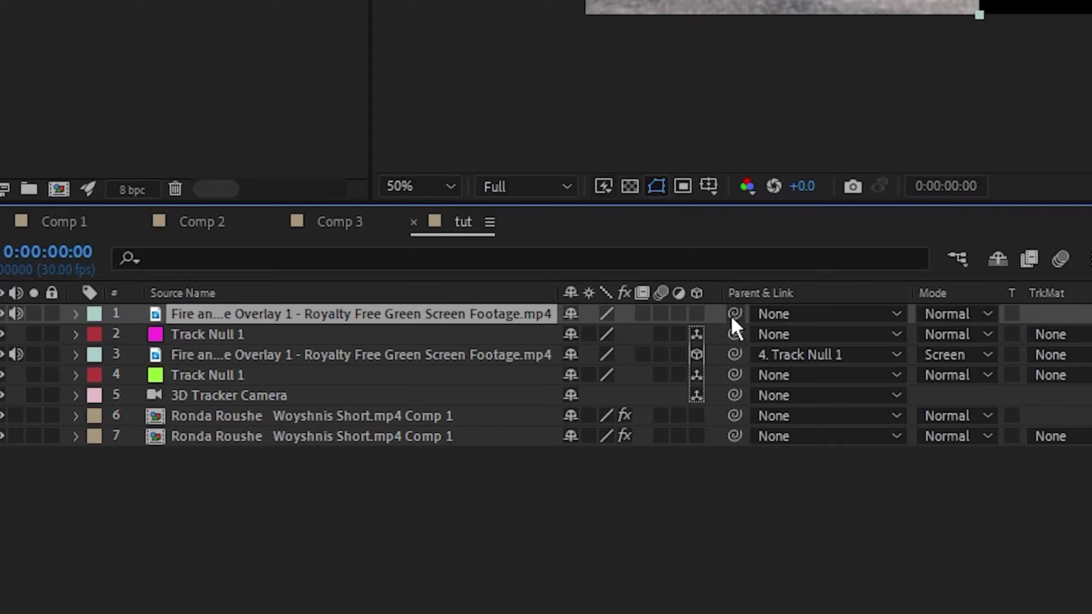
pyautogui.moveTo(265, 445); pyautogui.dragTo(124, 453)
pyautogui.moveTo(333, 340); pyautogui.dragTo(334, 338)
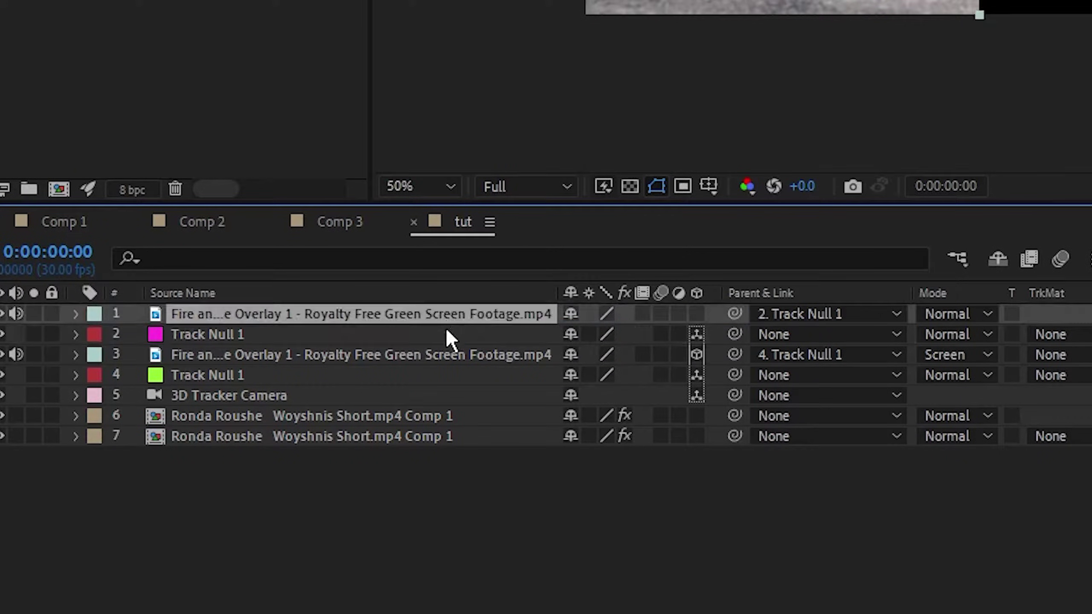
# - Make the new fire overlay a 3D layer and rotate its Orientation so that it stands upright facing the camera
pyautogui.click(696, 314)
pyautogui.press('s')
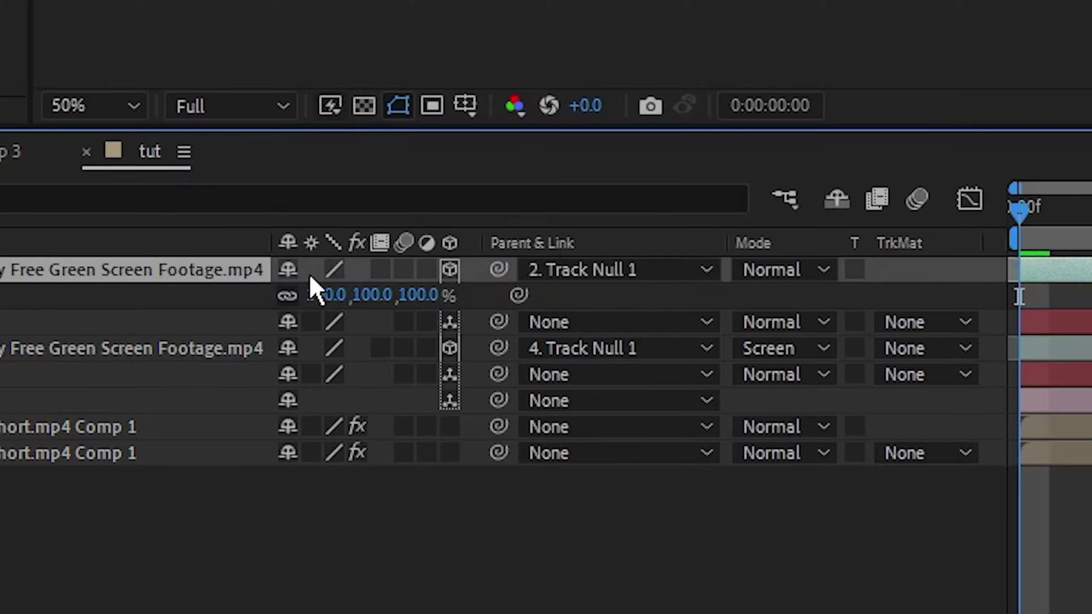
pyautogui.press('r')
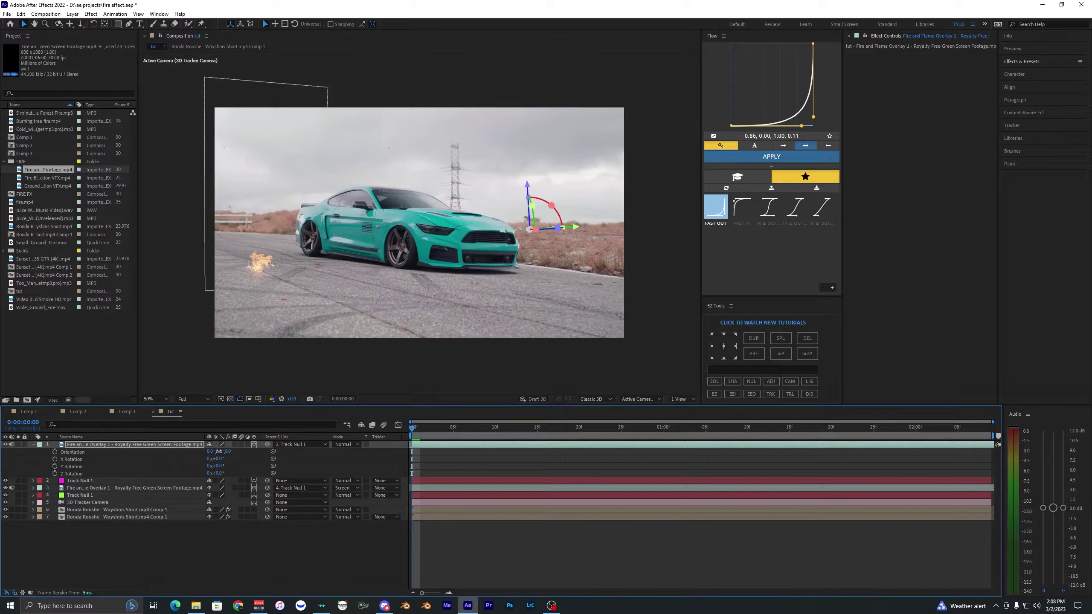
pyautogui.moveTo(219, 452); pyautogui.dragTo(270, 454)
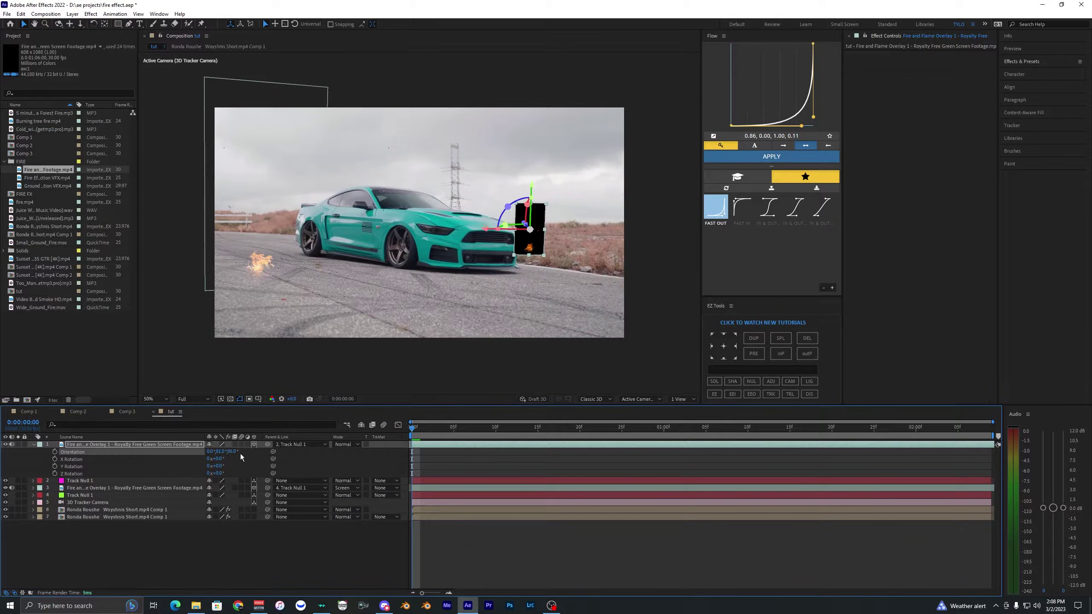
# - Enlarge the new fire overlay, move it up and slightly toward the car's hood, and preview its tracking
pyautogui.press('s')
pyautogui.moveTo(532, 185); pyautogui.dragTo(533, 149)
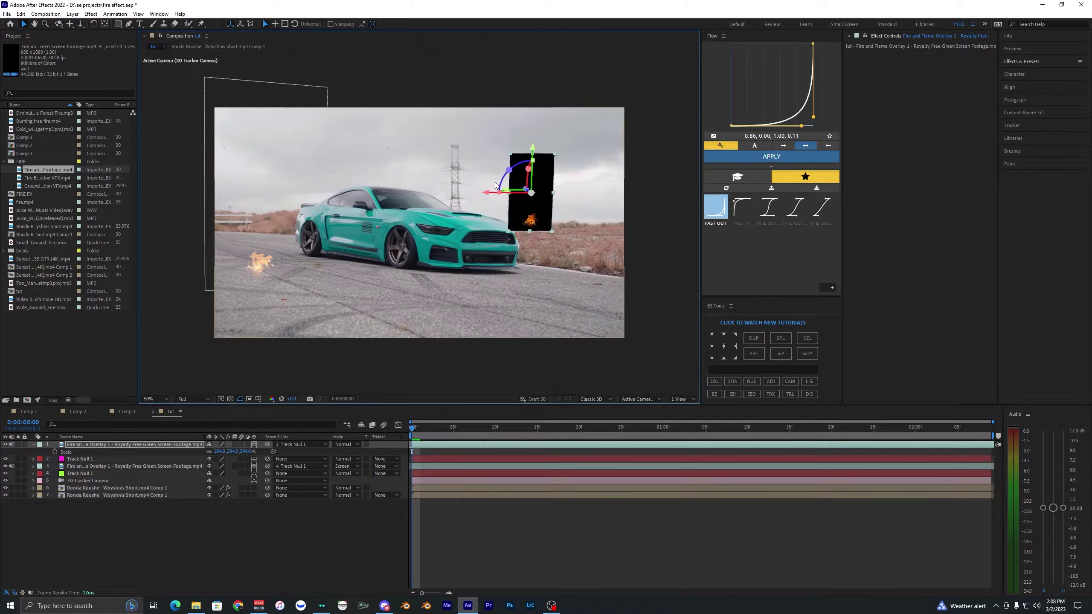
pyautogui.moveTo(484, 191); pyautogui.dragTo(476, 192)
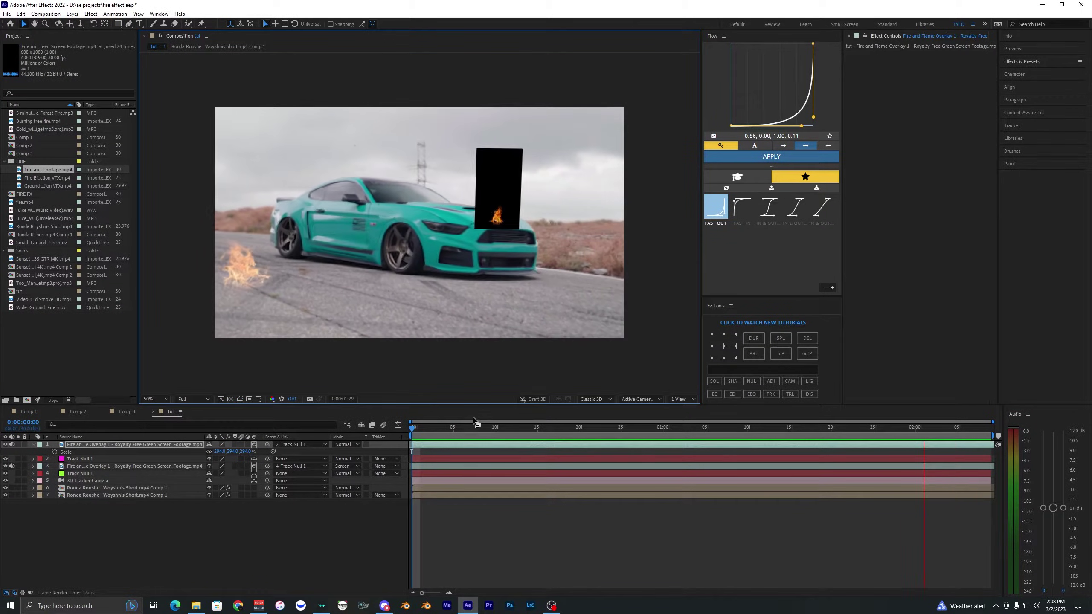
pyautogui.press('space')
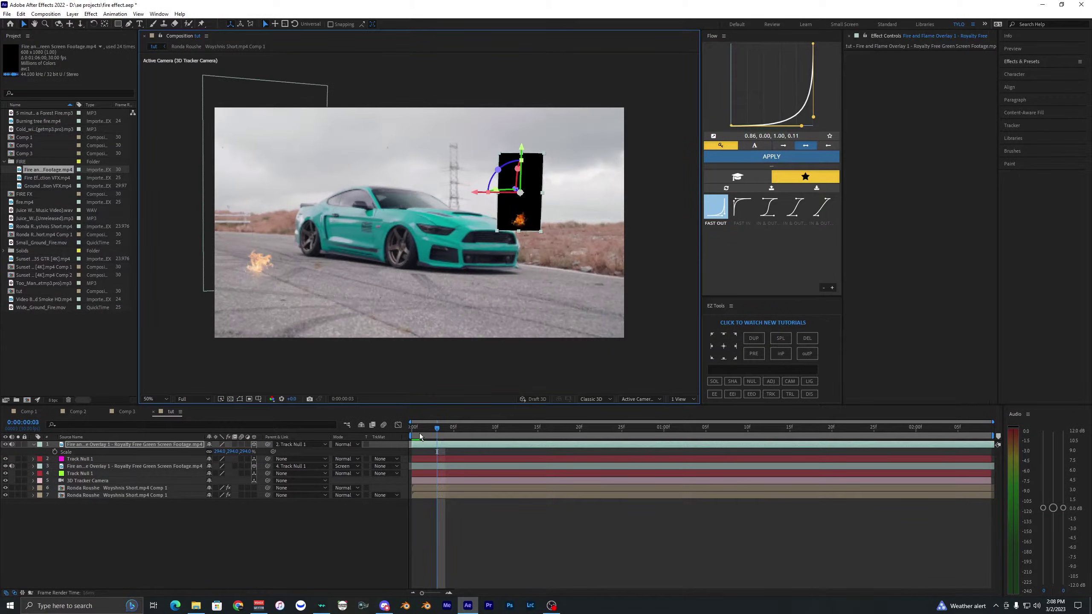
# - Set the new fire overlay's blending mode to Screen and return to the first frame
pyautogui.moveTo(423, 427); pyautogui.dragTo(597, 438)
pyautogui.click(344, 444)
pyautogui.click(364, 174)
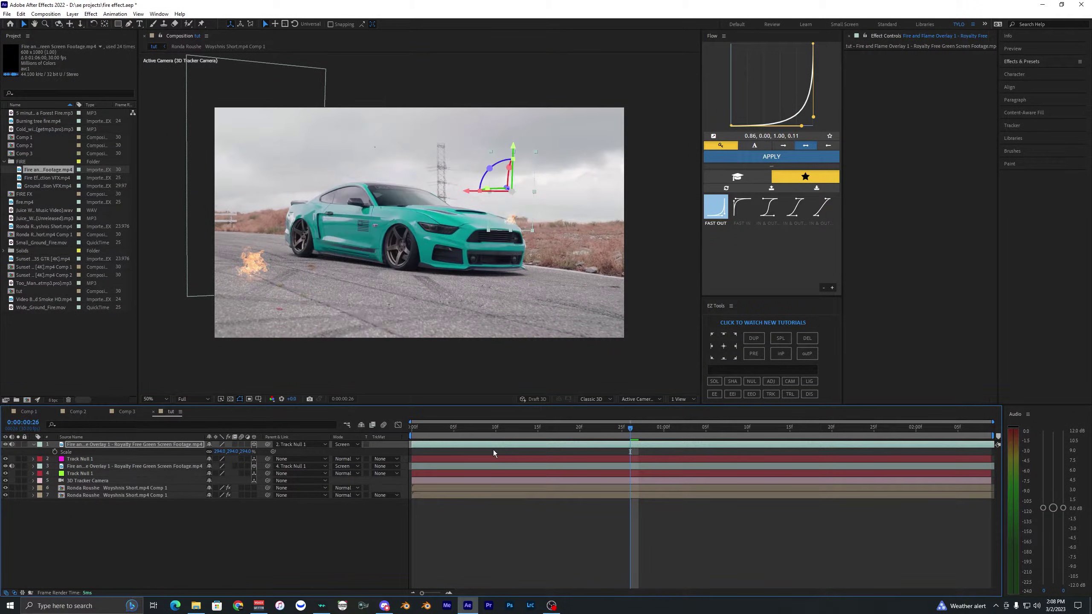
pyautogui.press('Home')
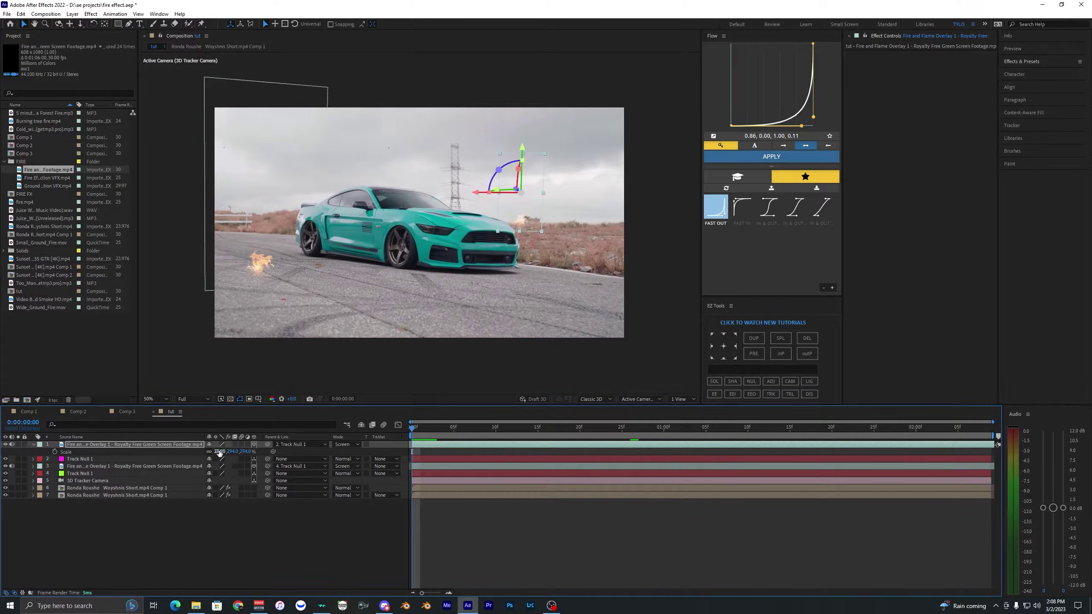
# - Scale the new fire overlay up further and raise it so that the flame sits behind the car's front
pyautogui.moveTo(220, 451); pyautogui.dragTo(525, 94)
pyautogui.press('s')
pyautogui.hotkey('ctrl', 's')
# - Place the new fire overlay beneath the rotoscoped car layer and above the bottom footage, then preview the composite and save the project
pyautogui.moveTo(88, 445); pyautogui.dragTo(83, 486)
pyautogui.click(84, 489)
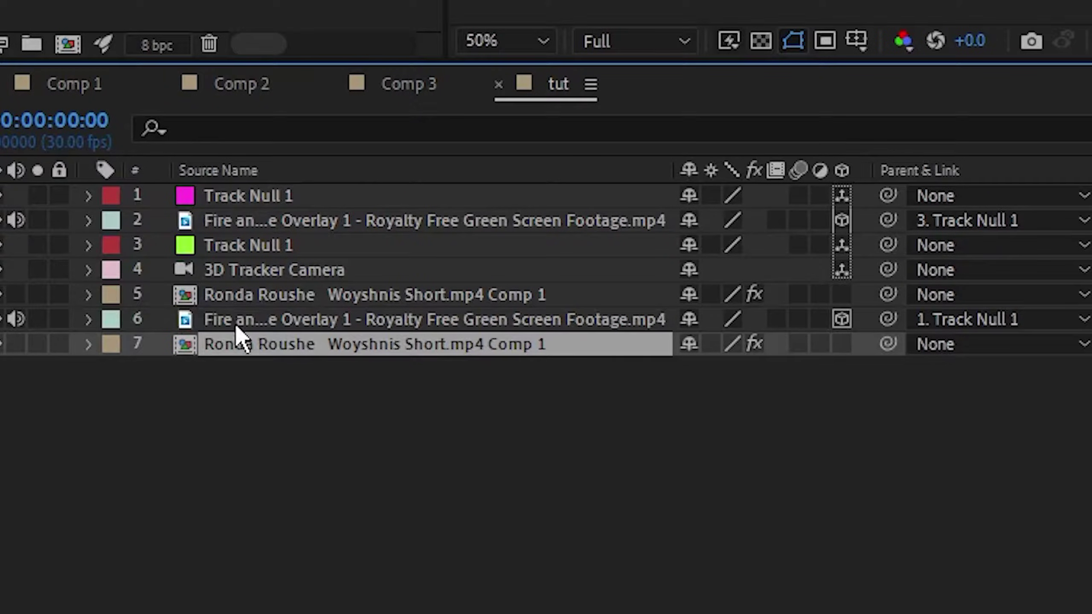
pyautogui.click(311, 297)
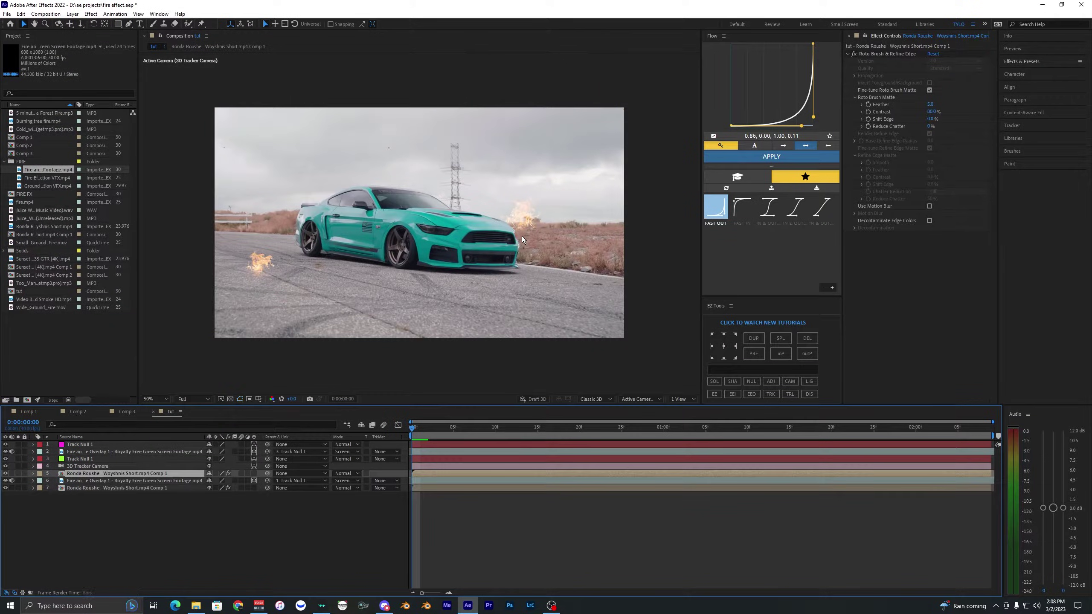
pyautogui.press('space')
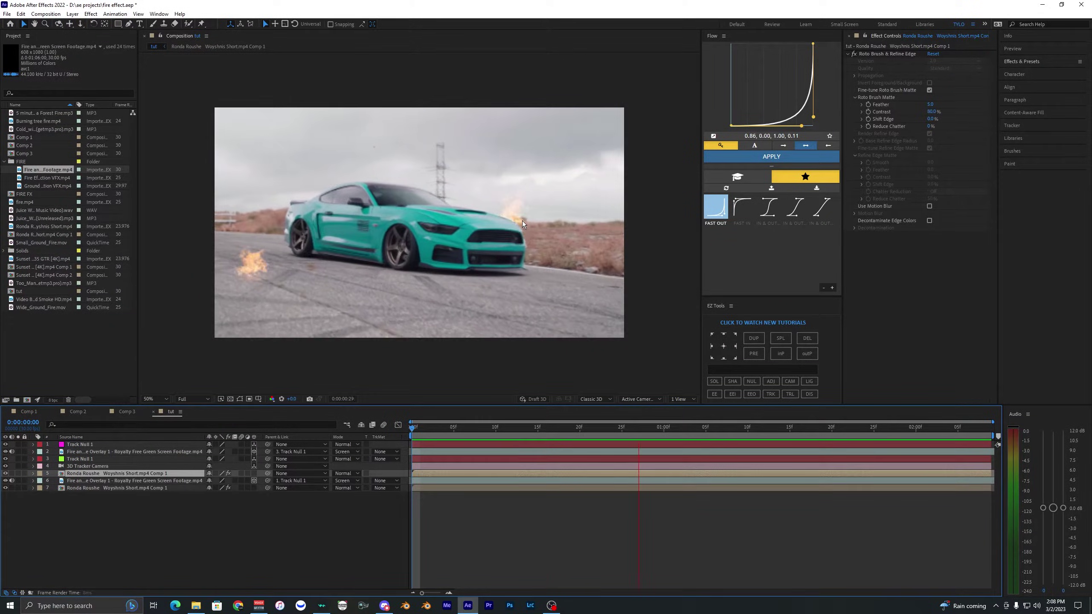
pyautogui.press('space')
pyautogui.hotkey('ctrl', 's')
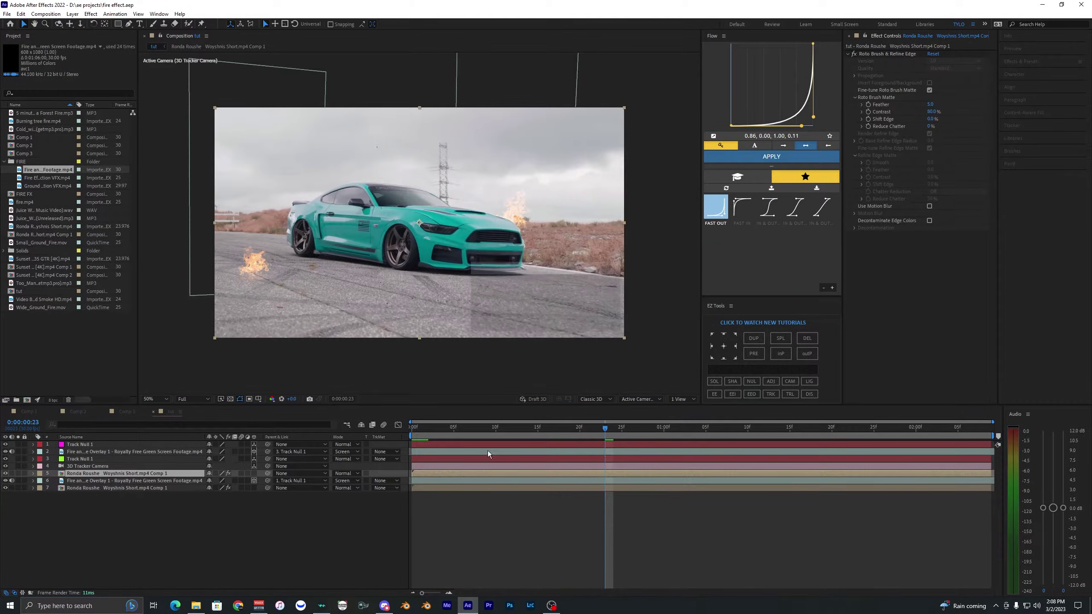
pyautogui.moveTo(449, 429); pyautogui.dragTo(553, 434)
pyautogui.press('space')
pyautogui.press('space')
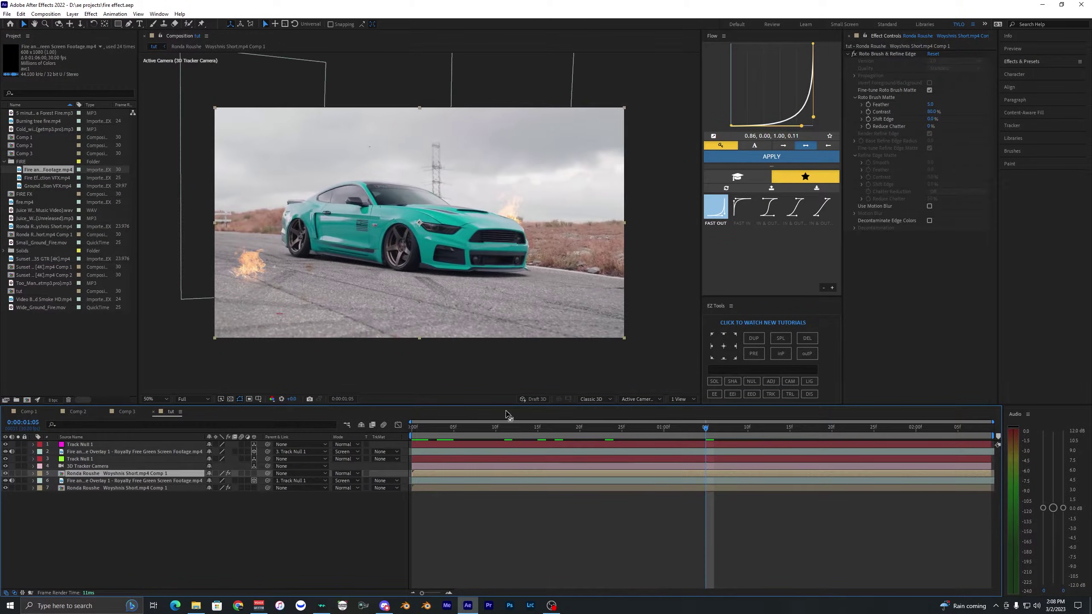
# - Duplicate the background fire overlay, move the copy behind the middle of the car, enlarge and raise it, and preview the result
pyautogui.click(448, 481)
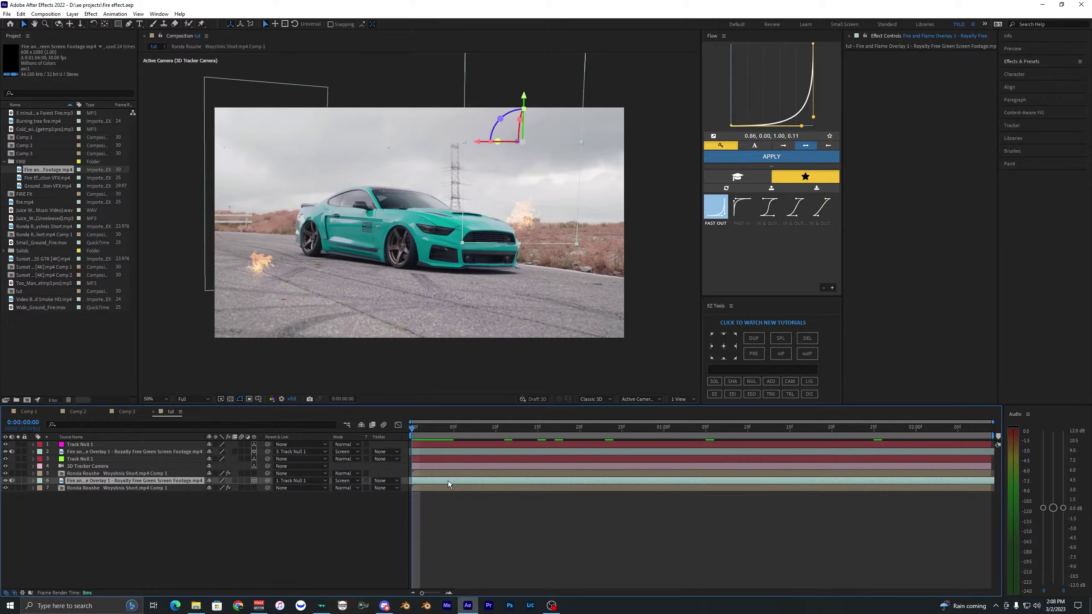
pyautogui.hotkey('ctrl', 'd')
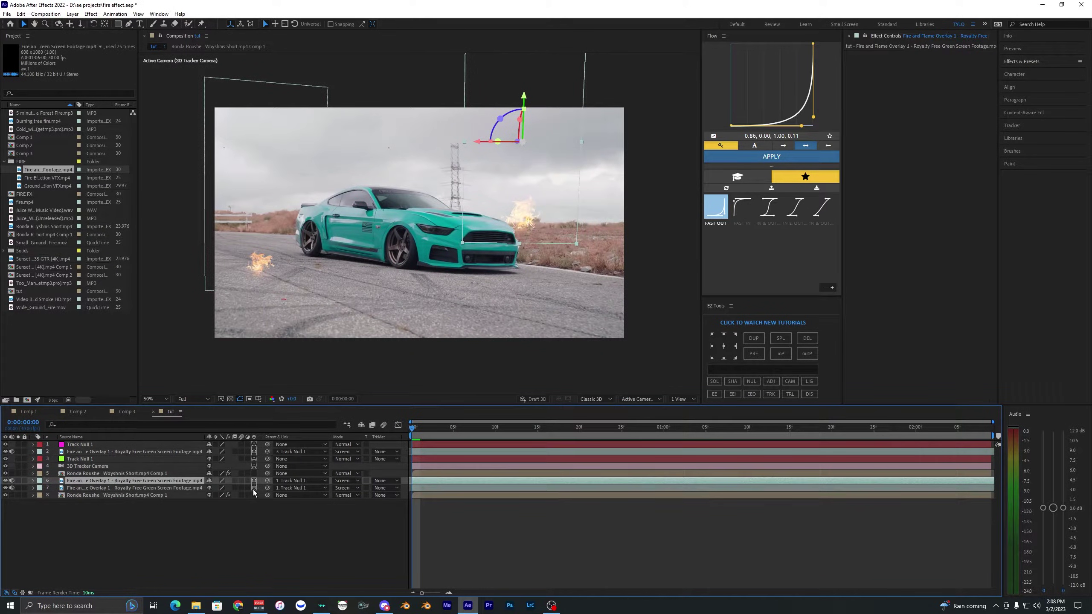
pyautogui.moveTo(476, 141); pyautogui.dragTo(383, 142)
pyautogui.press('s')
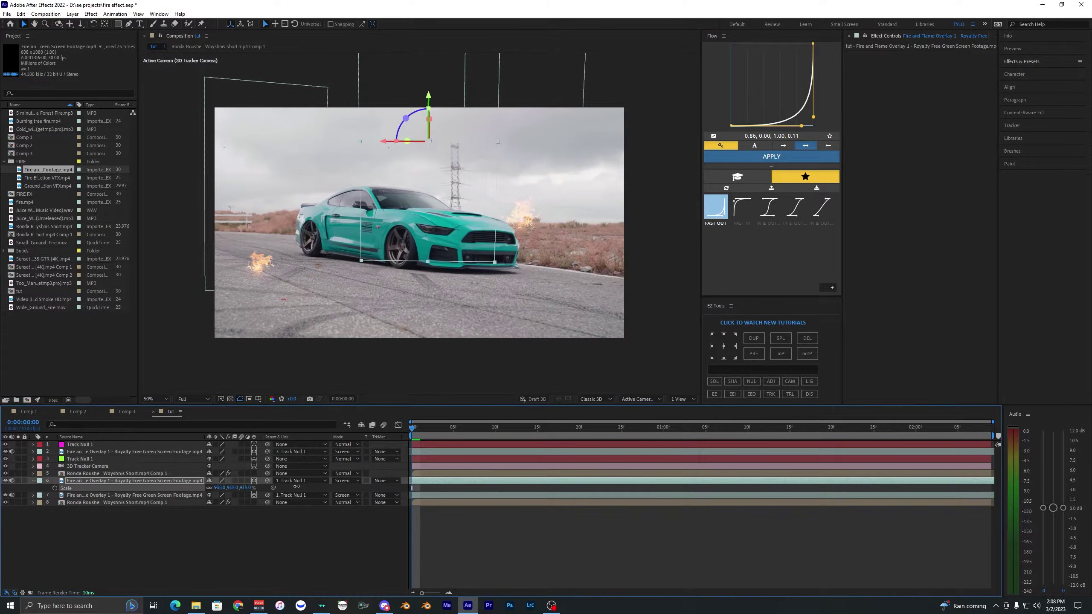
pyautogui.moveTo(421, 485); pyautogui.dragTo(430, 485)
pyautogui.moveTo(428, 95); pyautogui.dragTo(434, 80)
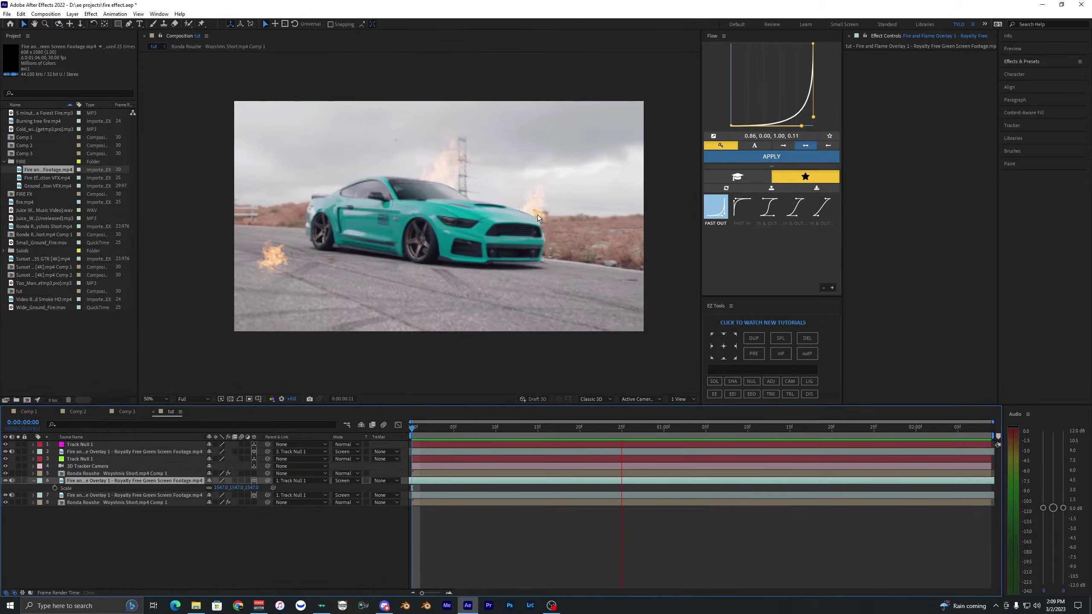
pyautogui.press('space')
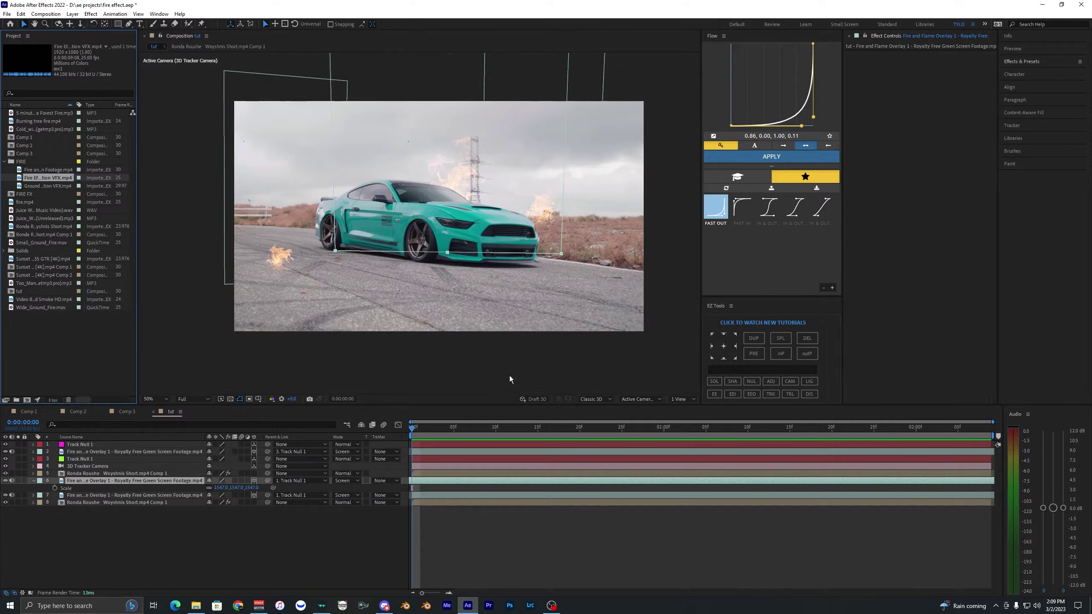
# - Add the Ground Fire Slow overlay footage to the composition and preview the complete fire scene
pyautogui.click(436, 485)
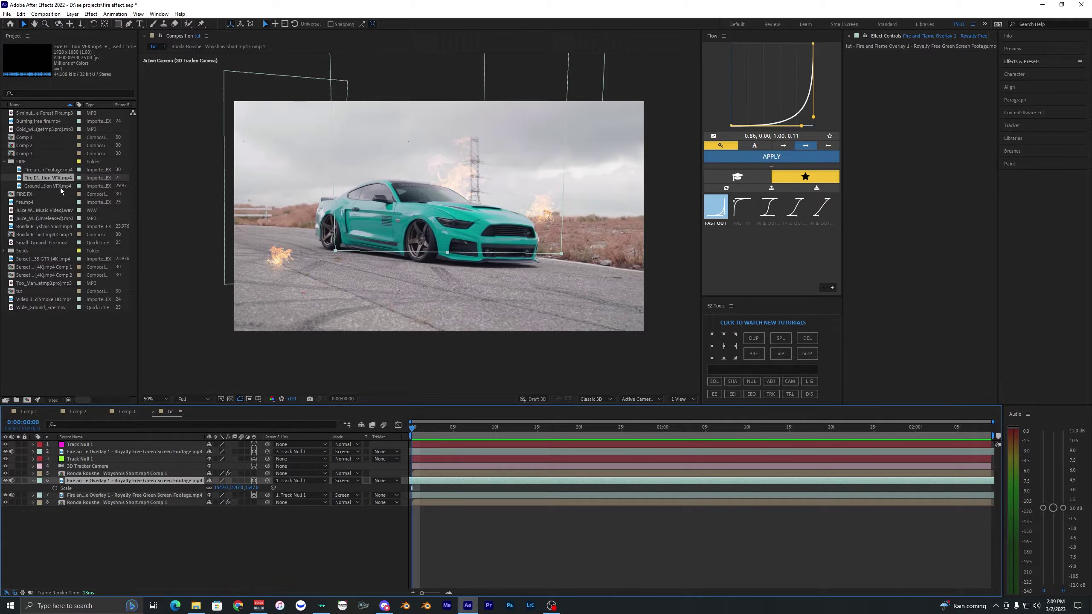
pyautogui.moveTo(58, 186); pyautogui.dragTo(255, 452)
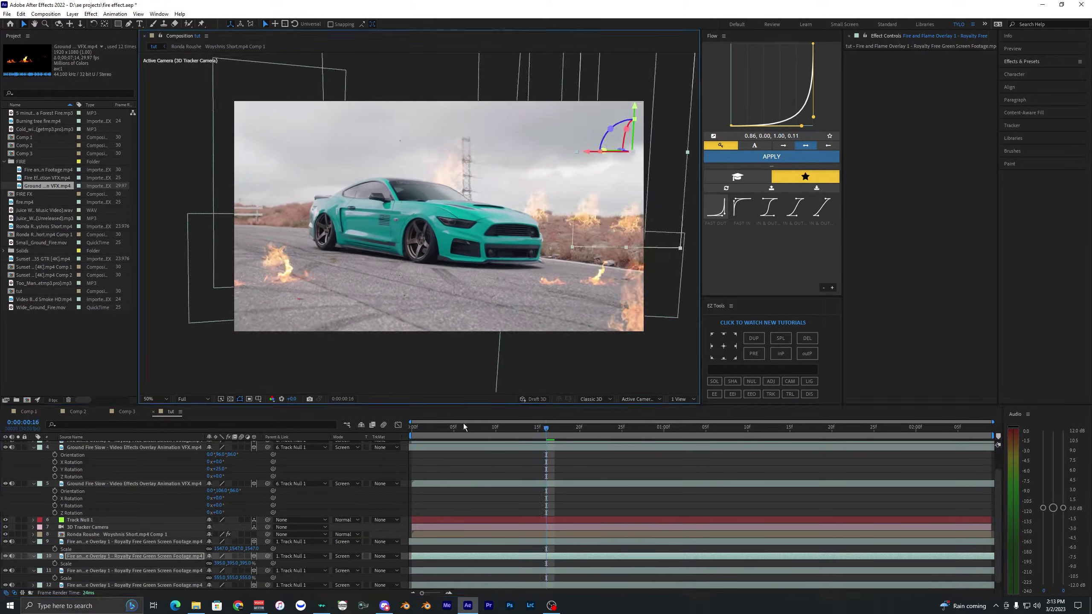
pyautogui.scroll(-2, 384, 305)
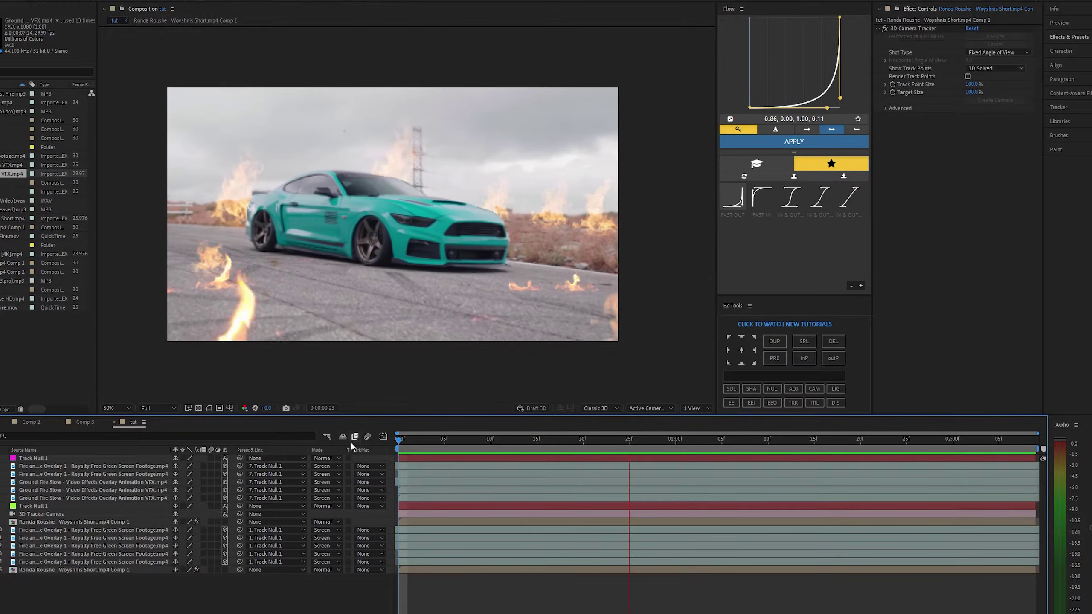
pyautogui.press('space')
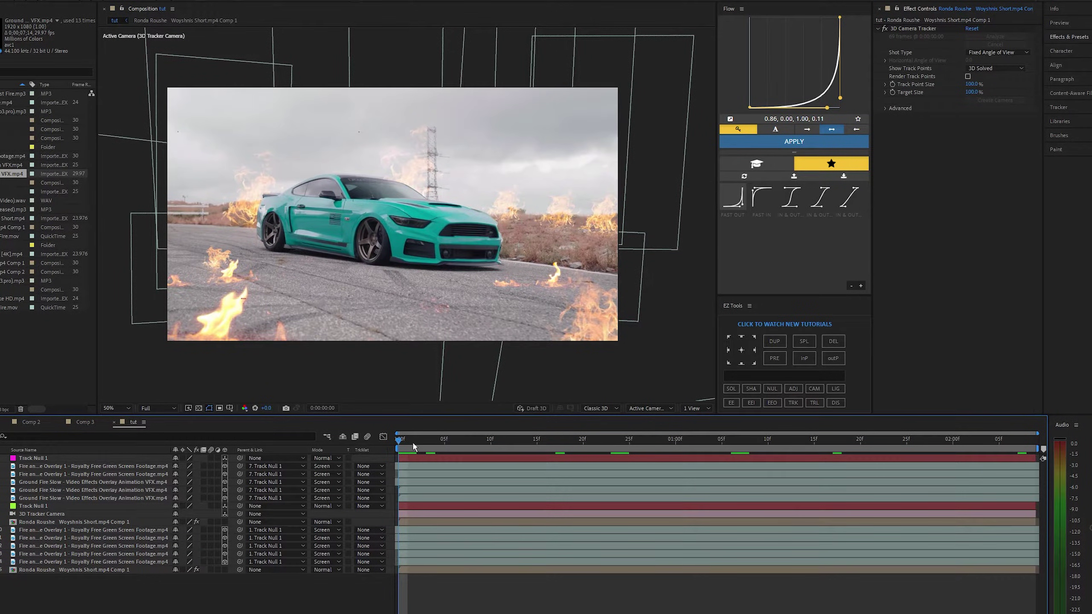
# - Preview the fire composite and apply the Color Correction Tint effect to the bottom footage layer
pyautogui.press('space')
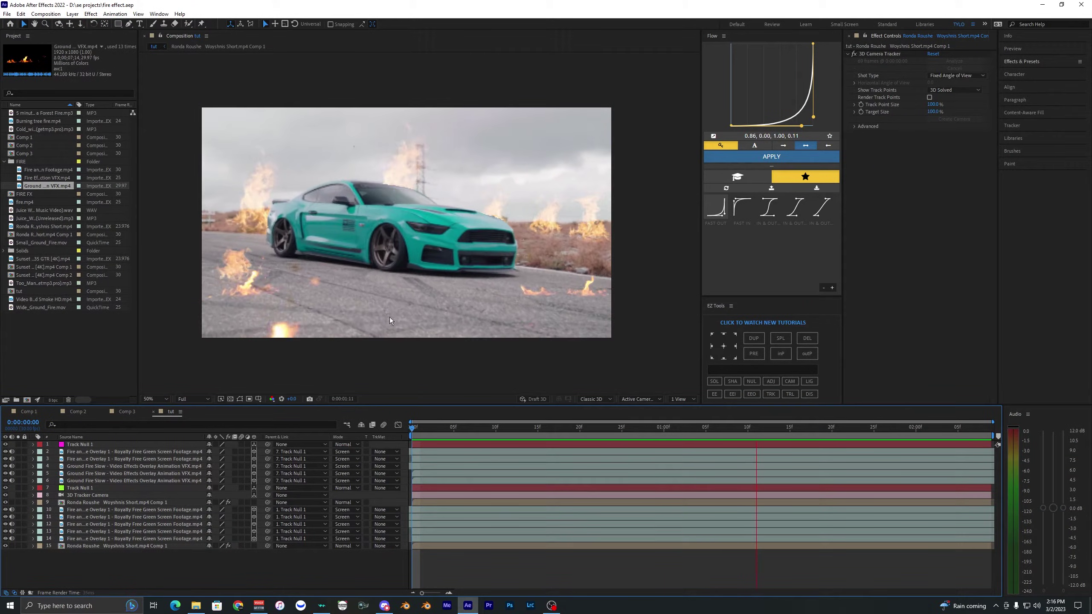
pyautogui.press('space')
pyautogui.click(450, 501)
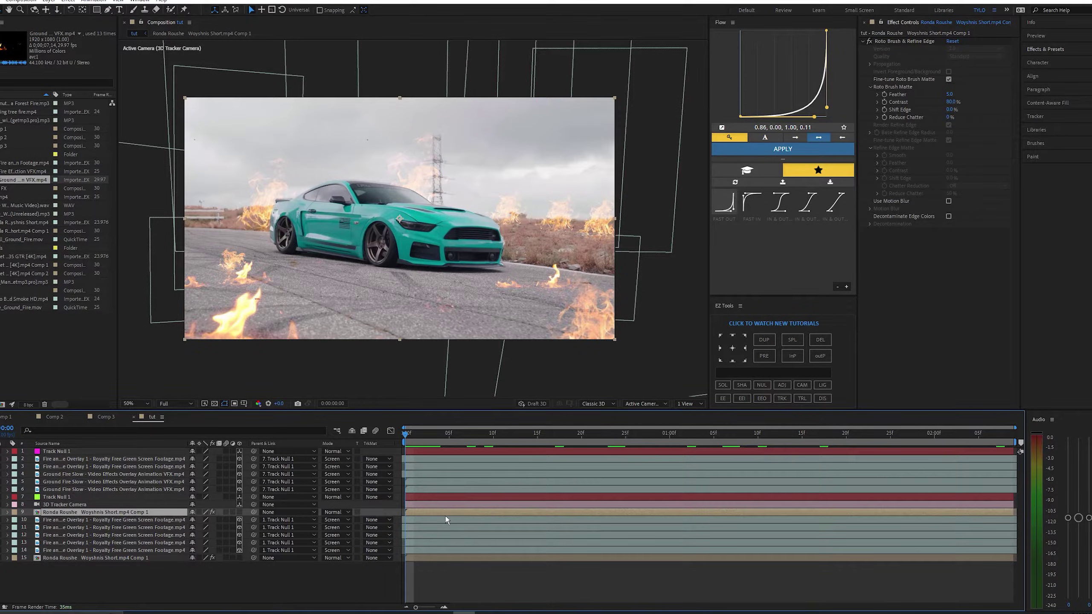
pyautogui.click(455, 560)
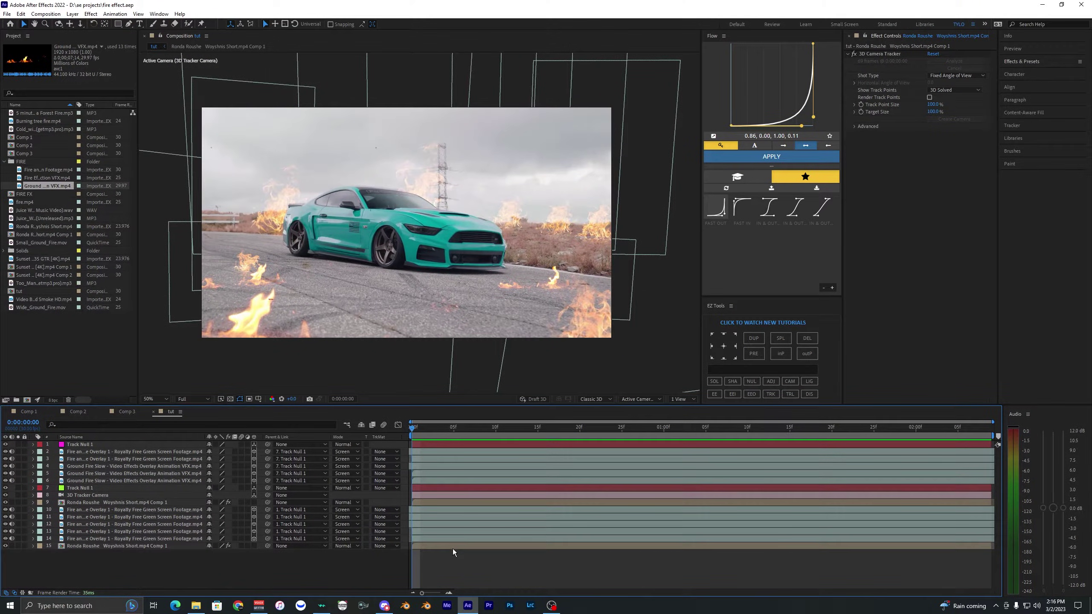
pyautogui.click(1045, 48)
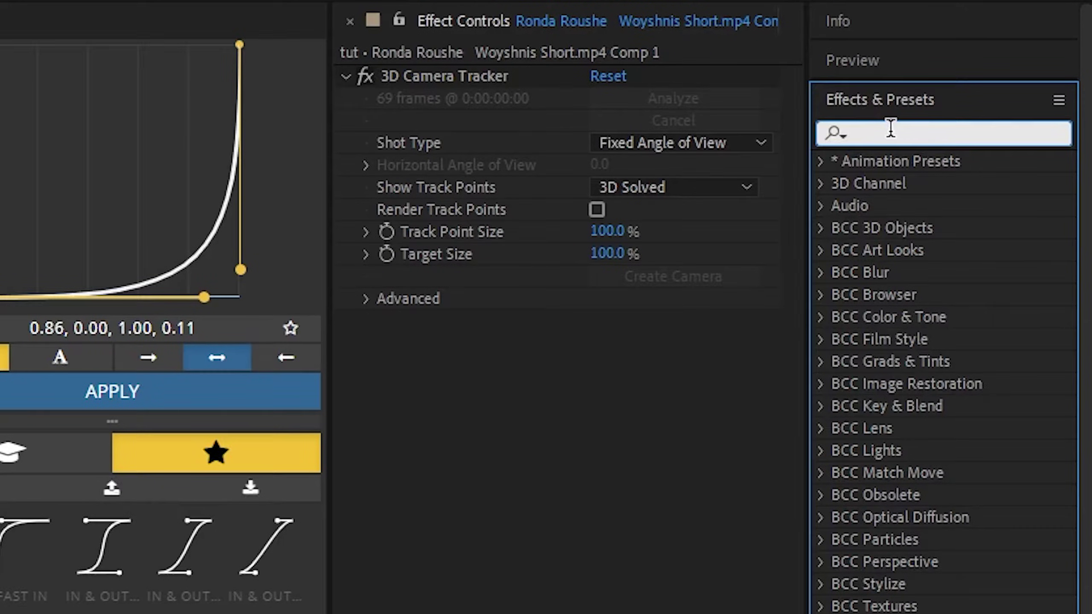
pyautogui.write('tint')
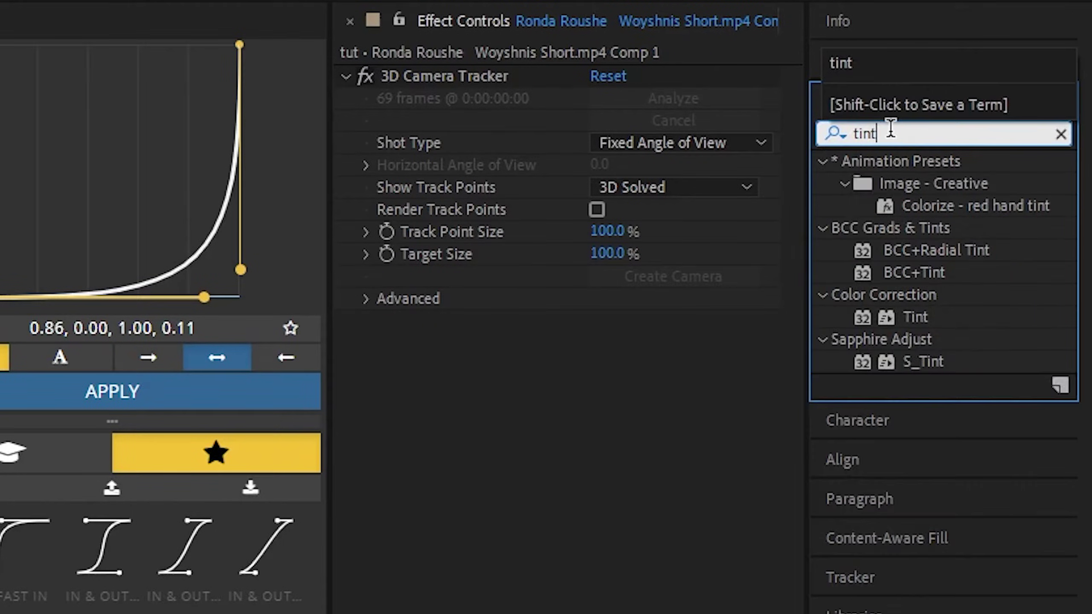
pyautogui.moveTo(916, 317); pyautogui.dragTo(501, 447)
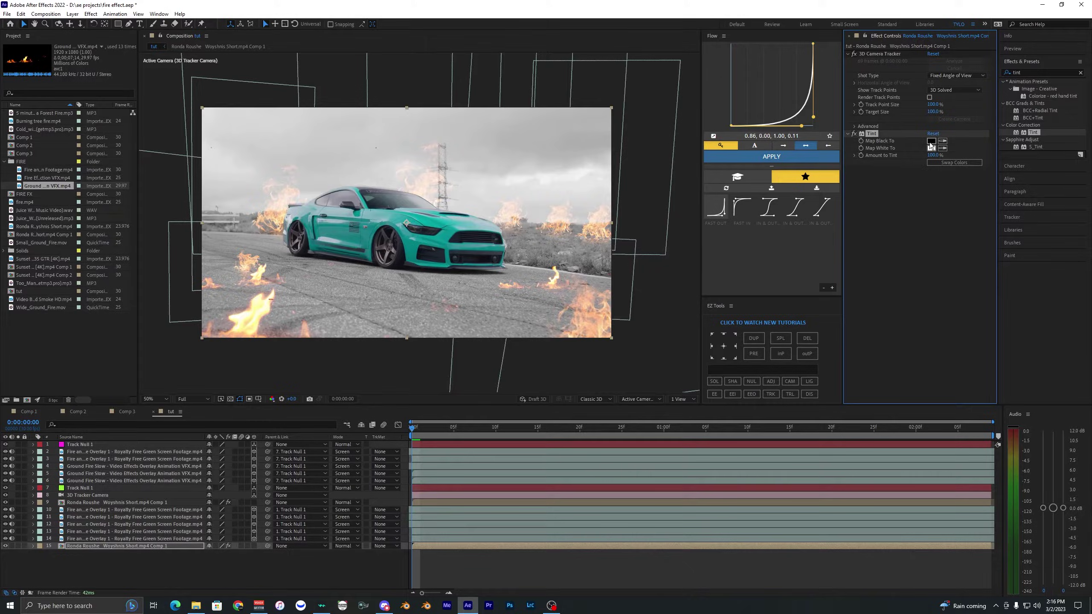
# - Map the Tint effect's black to a very dark orange-brown
pyautogui.click(931, 142)
pyautogui.click(753, 403)
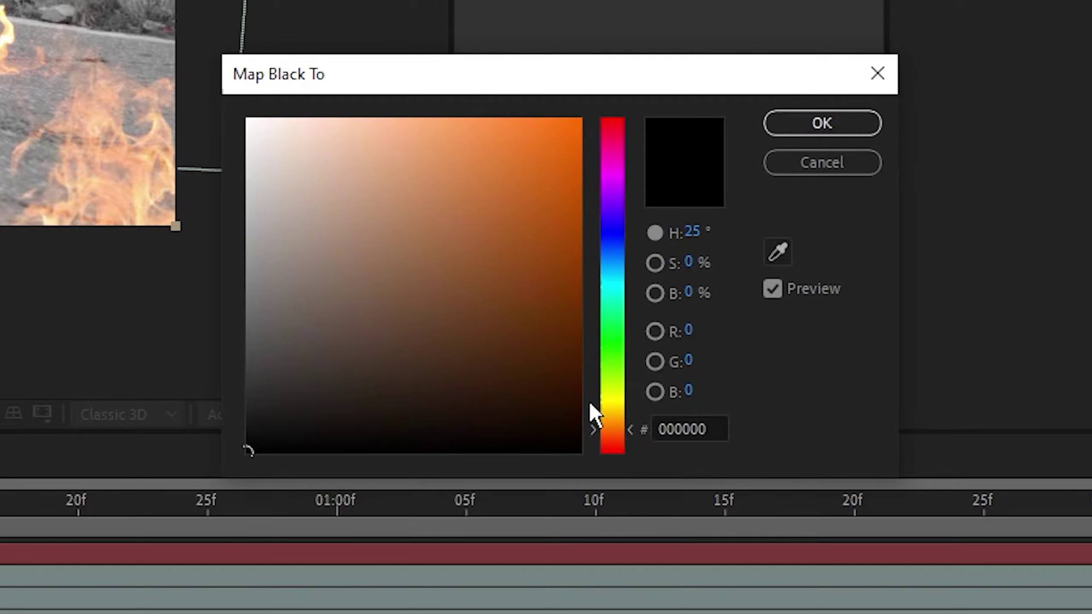
pyautogui.moveTo(728, 388); pyautogui.dragTo(766, 402)
pyautogui.moveTo(653, 422)
pyautogui.mouseDown()
pyautogui.moveTo(680, 390)
pyautogui.moveTo(687, 401)
pyautogui.mouseUp()
pyautogui.click(822, 123)
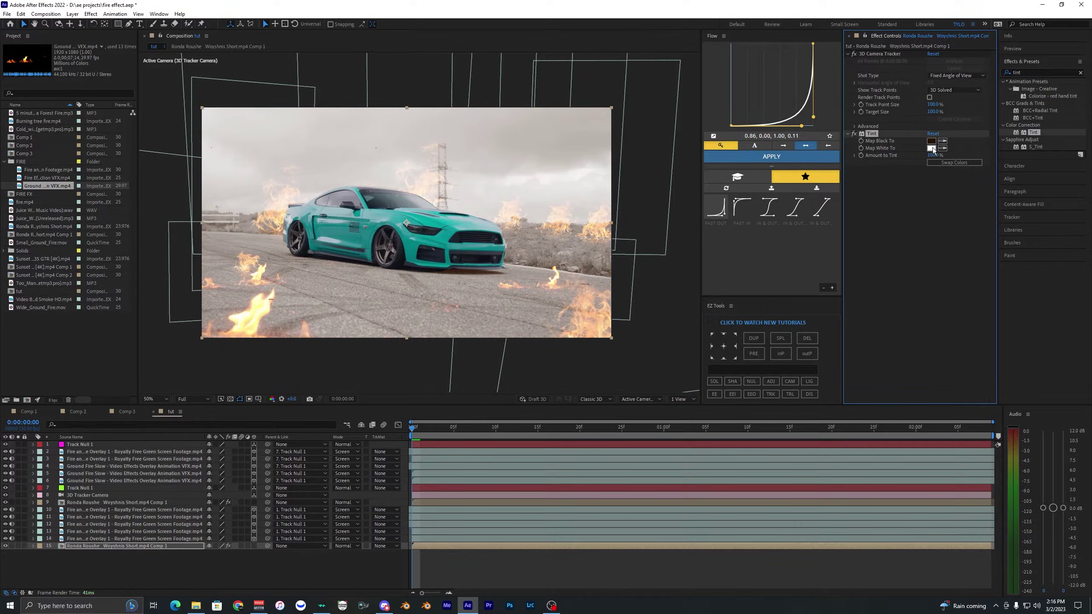
# - Map the Tint effect's white to a saturated orange and preview the background
pyautogui.click(931, 148)
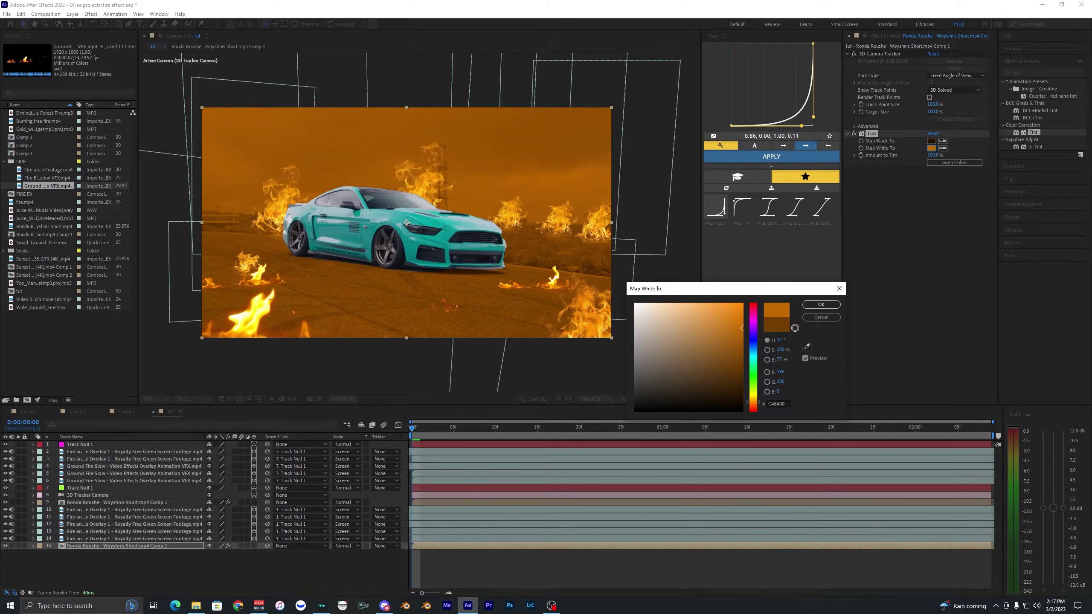
pyautogui.click(821, 304)
pyautogui.press('space')
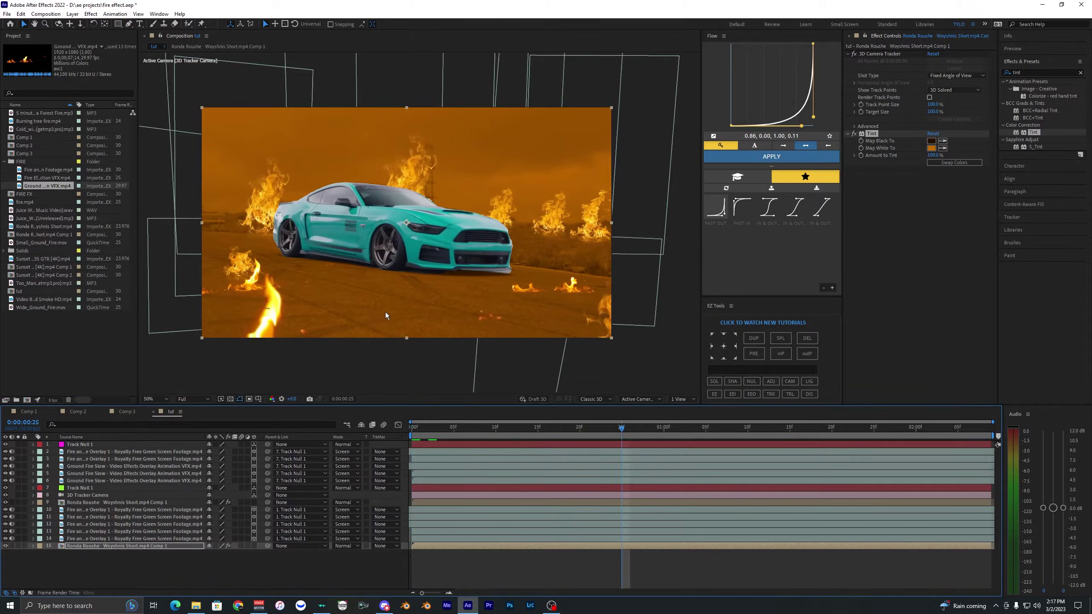
# - Set the background layer's Amount to Tint to 60%
pyautogui.click(932, 157)
pyautogui.click(908, 201)
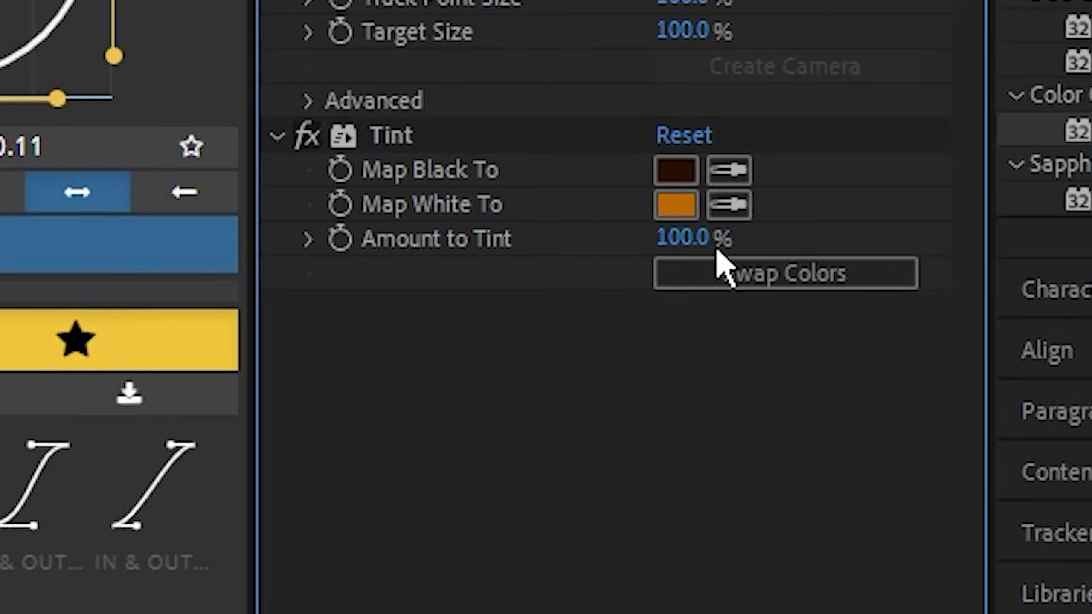
pyautogui.click(934, 155)
pyautogui.write('60')
pyautogui.press('Return')
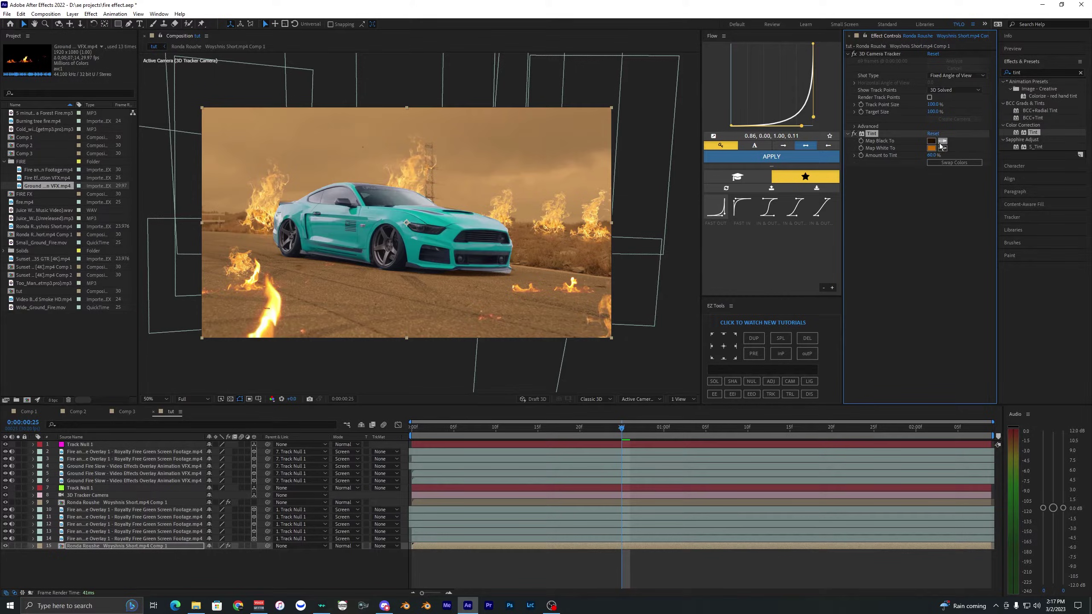
# - Fine-tune the background Tint colours, using orange CC6E00 for white and a very dark brown for black
pyautogui.click(931, 148)
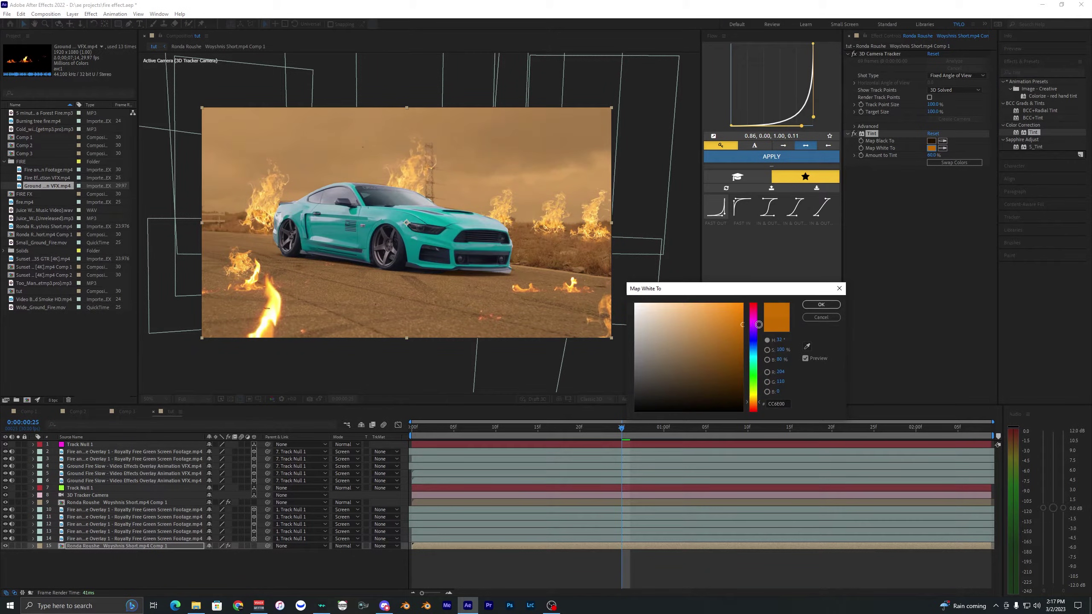
pyautogui.click(821, 305)
pyautogui.click(931, 141)
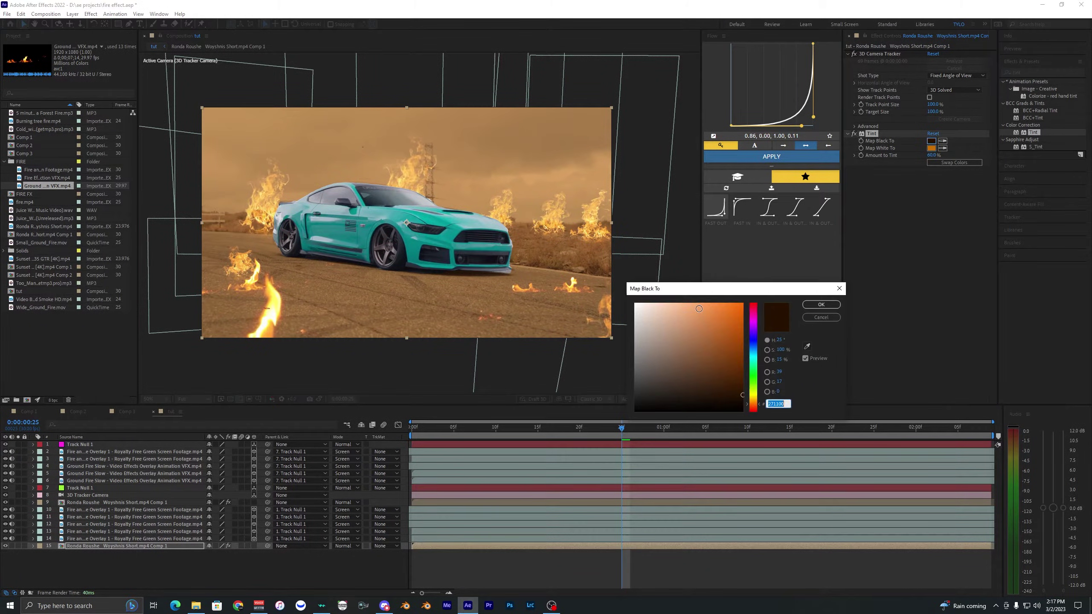
pyautogui.moveTo(777, 387)
pyautogui.mouseDown()
pyautogui.moveTo(788, 379)
pyautogui.moveTo(803, 403)
pyautogui.moveTo(829, 396)
pyautogui.mouseUp()
pyautogui.click(820, 304)
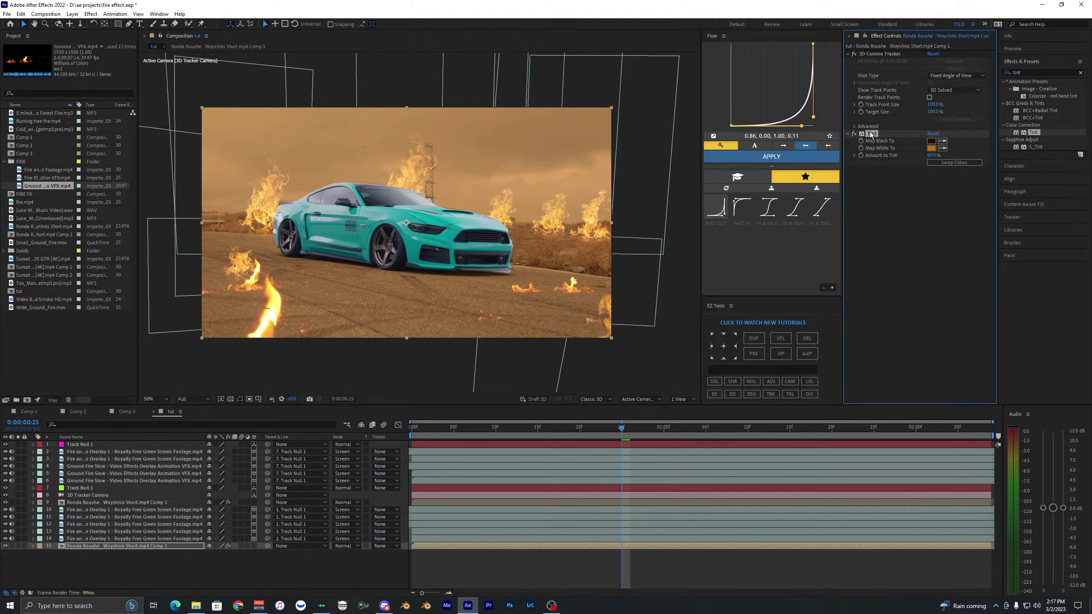
# - Copy the background's Tint effect onto the rotoscoped car layer, preview the scene and compare the car with and without the tint
pyautogui.click(440, 503)
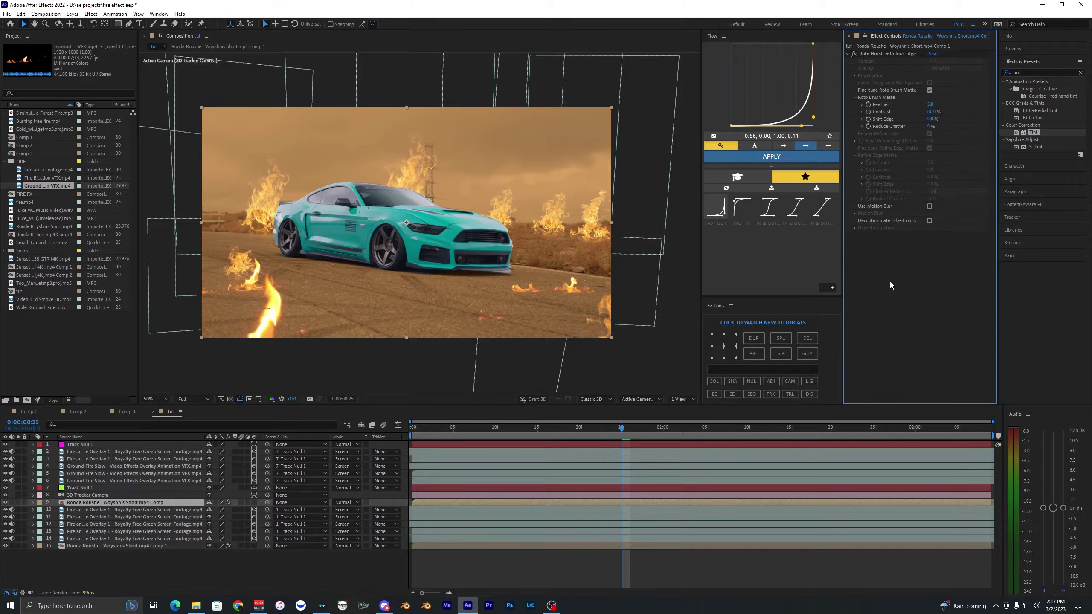
pyautogui.click(350, 434)
pyautogui.press('space')
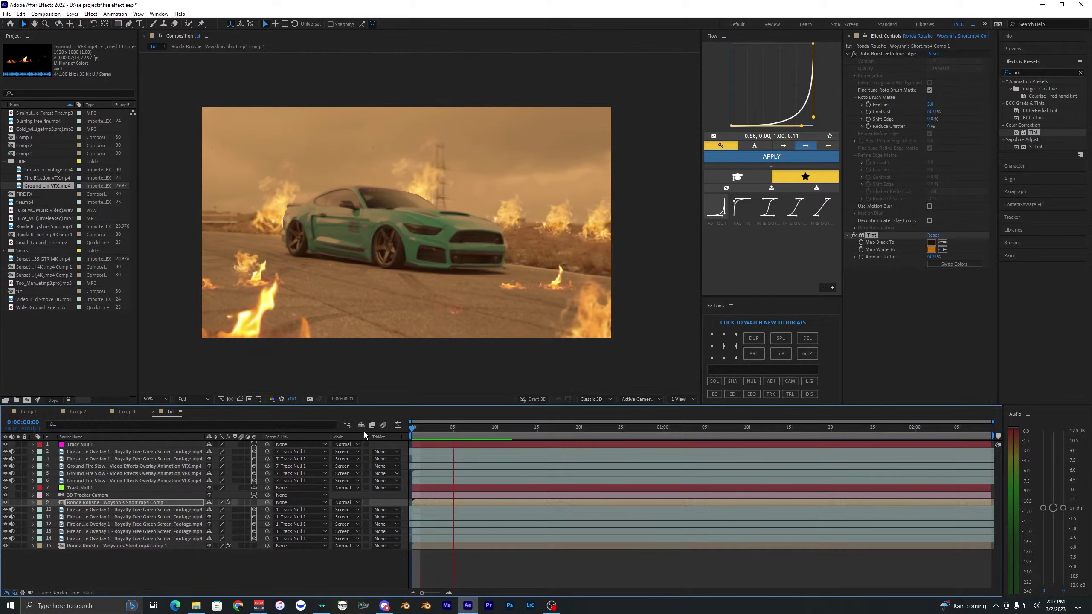
pyautogui.press('space')
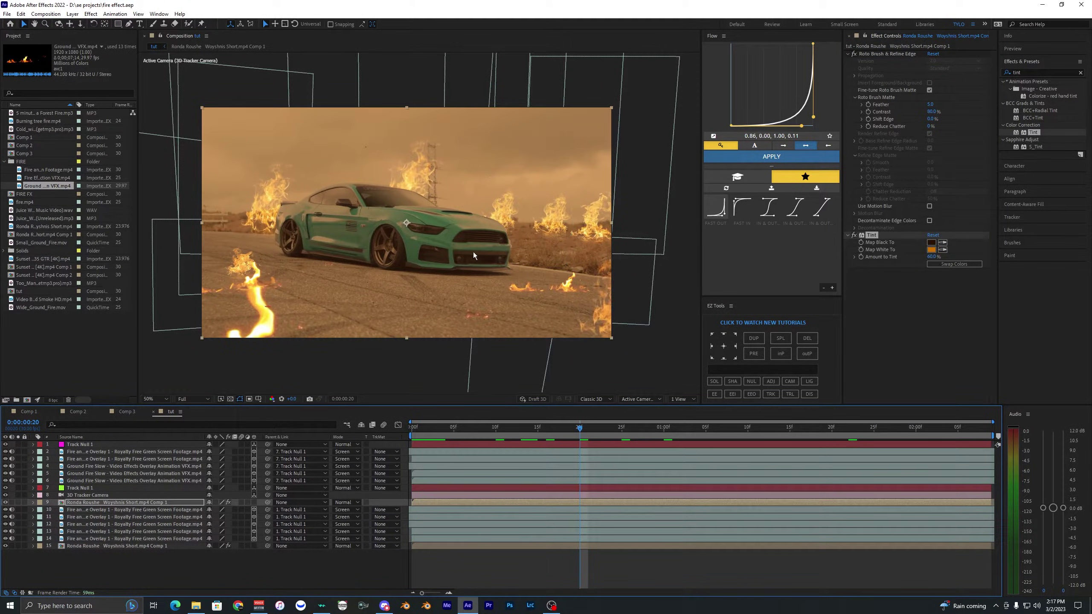
pyautogui.click(854, 236)
pyautogui.click(854, 236)
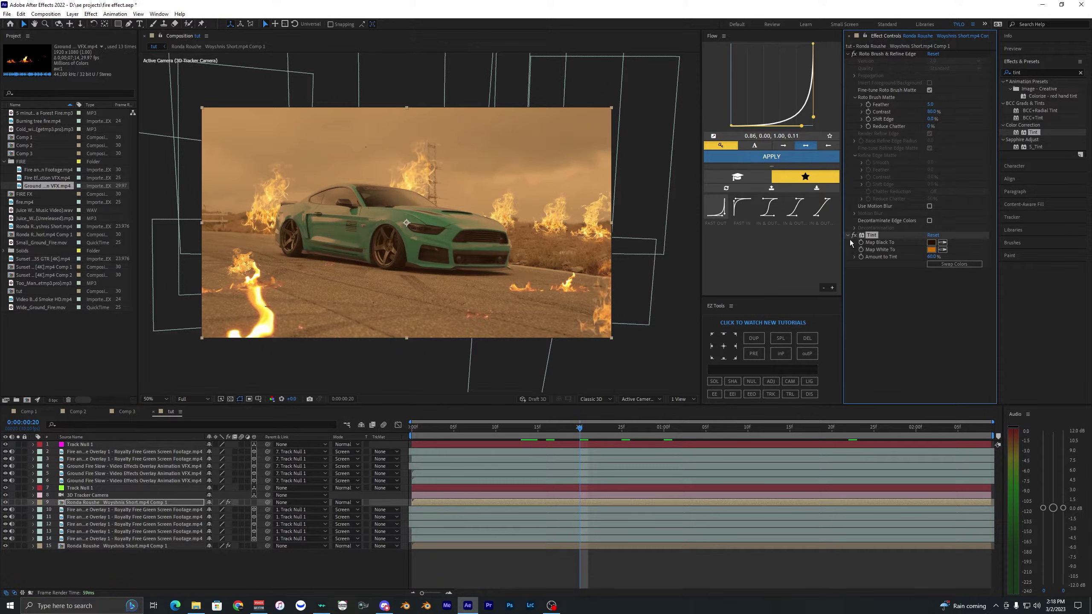
# - Add a Levels effect to the rotoscoped car layer with Input Black about 14 and Input White about 195
pyautogui.doubleClick(1032, 71)
pyautogui.press('BackSpace')
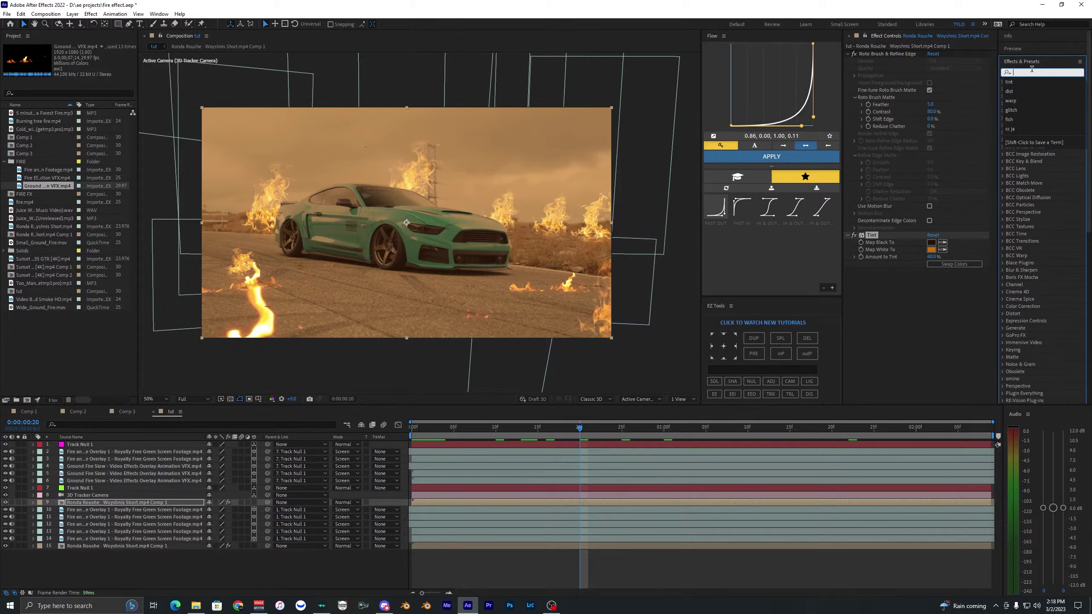
pyautogui.write('levels')
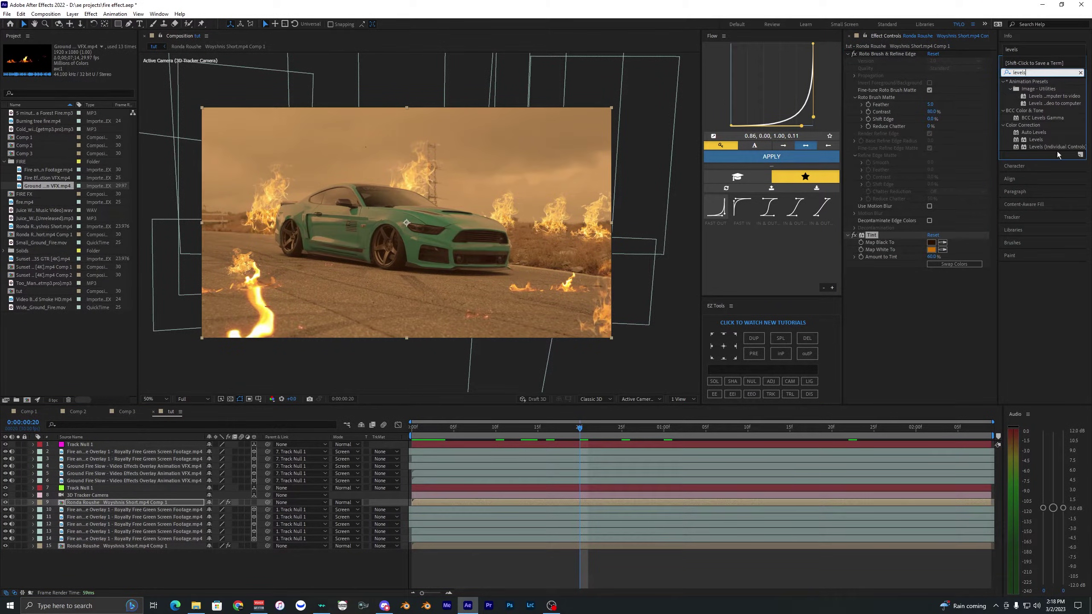
pyautogui.moveTo(1036, 140); pyautogui.dragTo(952, 321)
pyautogui.hotkey('ctrl', 'z')
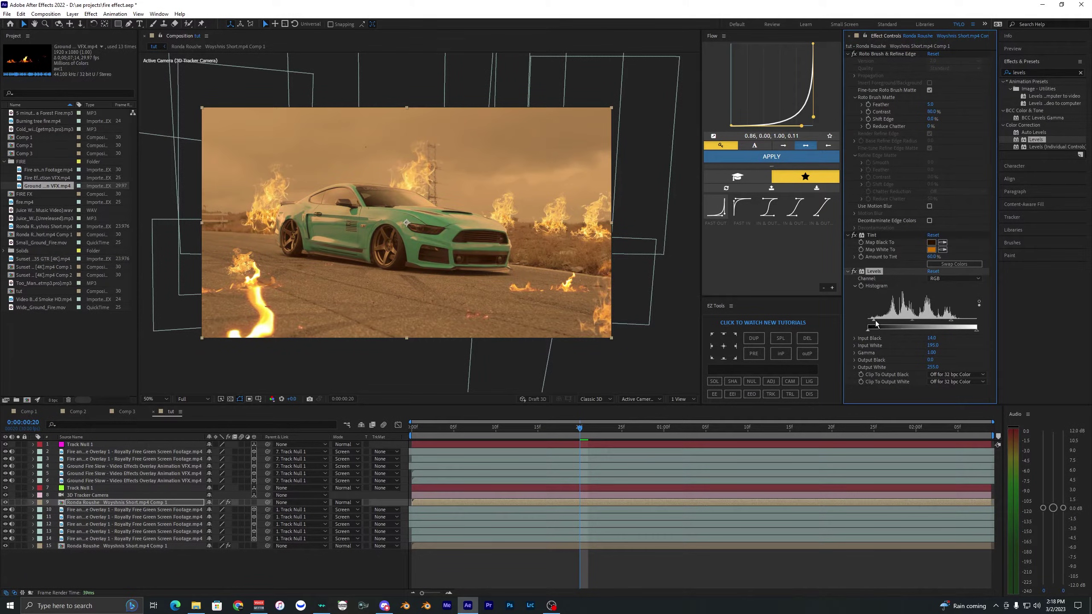
# - Refine the car's Levels to Input Black 11, Input White 176 and Gamma 1.08, then compare the effect and check other frames
pyautogui.moveTo(875, 323); pyautogui.dragTo(908, 322)
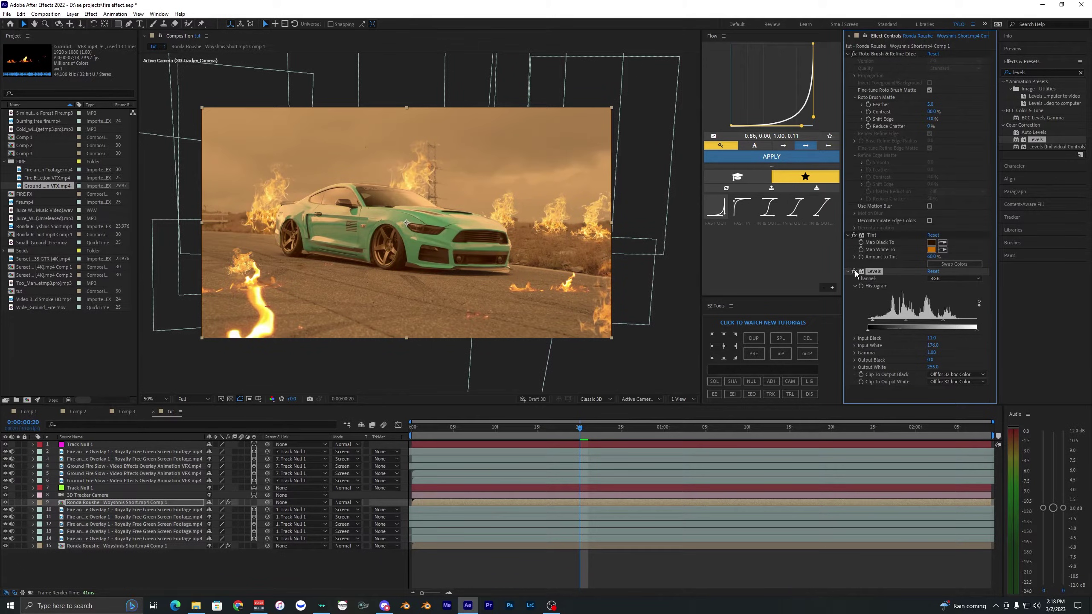
pyautogui.click(855, 271)
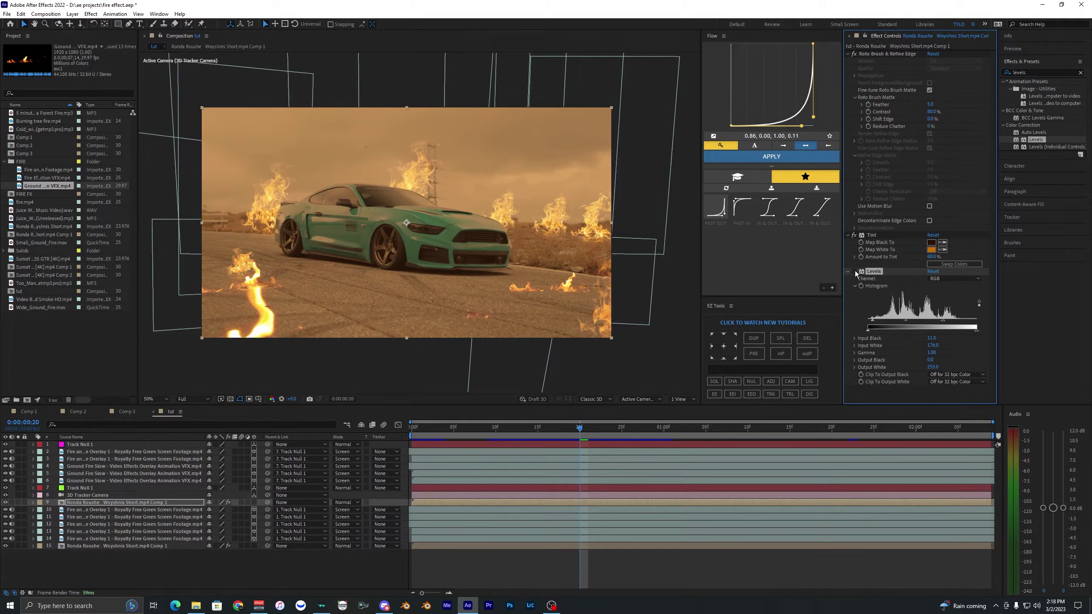
pyautogui.click(855, 270)
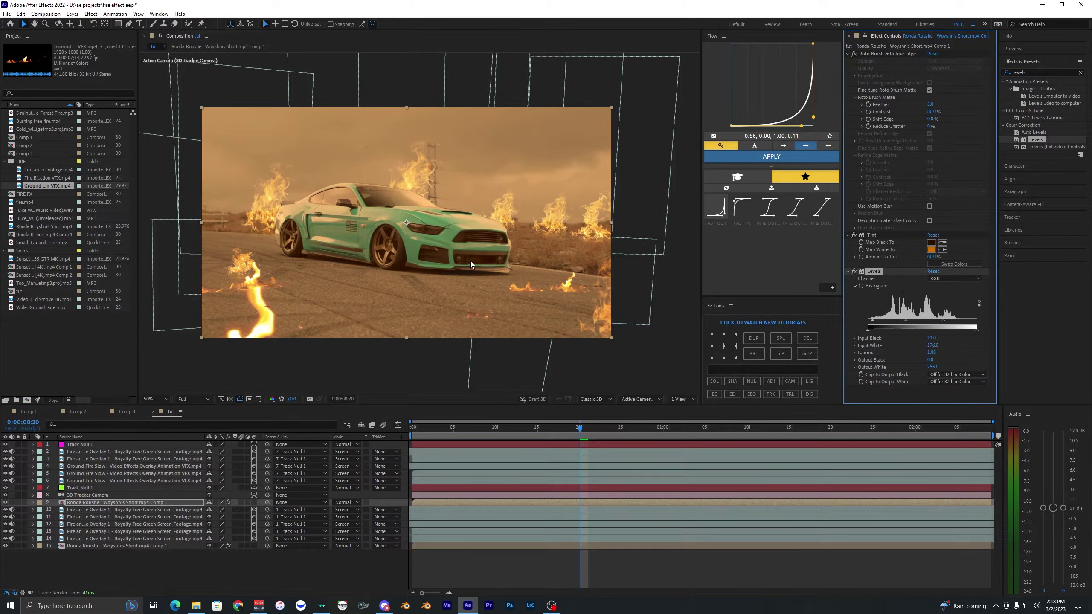
pyautogui.moveTo(429, 427); pyautogui.dragTo(369, 429)
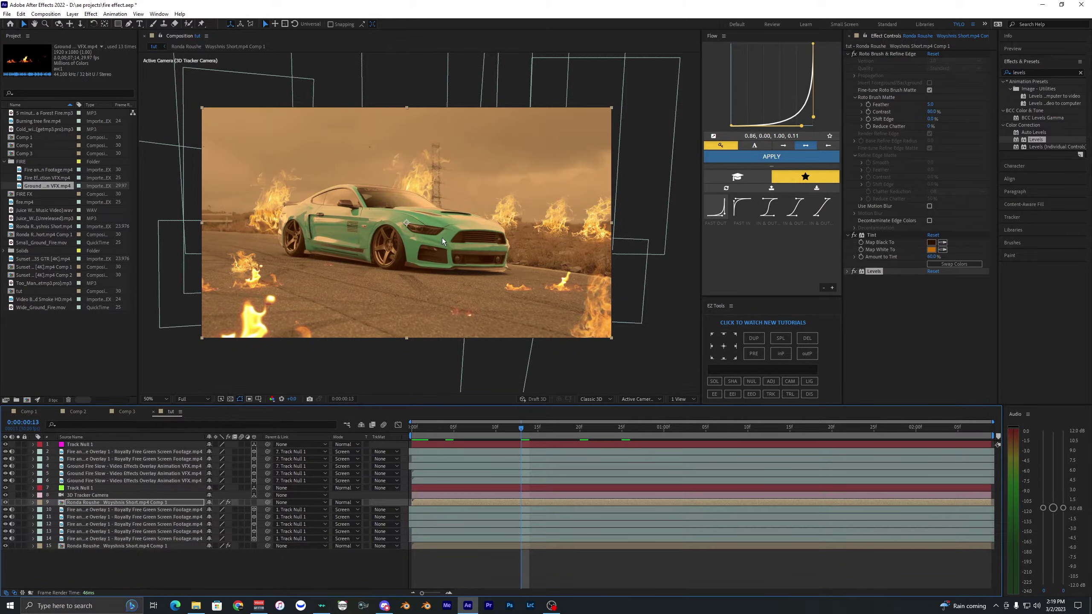
# - Add a Hue/Saturation effect to the rotoscoped car layer and set its Channel Control to Cyans
pyautogui.click(1030, 70)
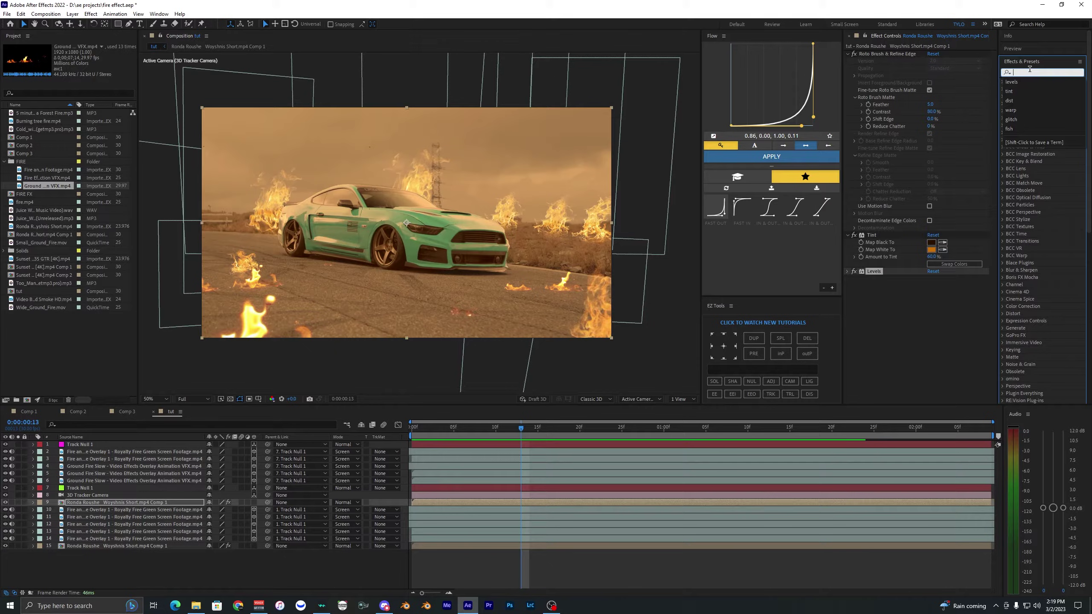
pyautogui.write('hue')
pyautogui.moveTo(1050, 133); pyautogui.dragTo(886, 329)
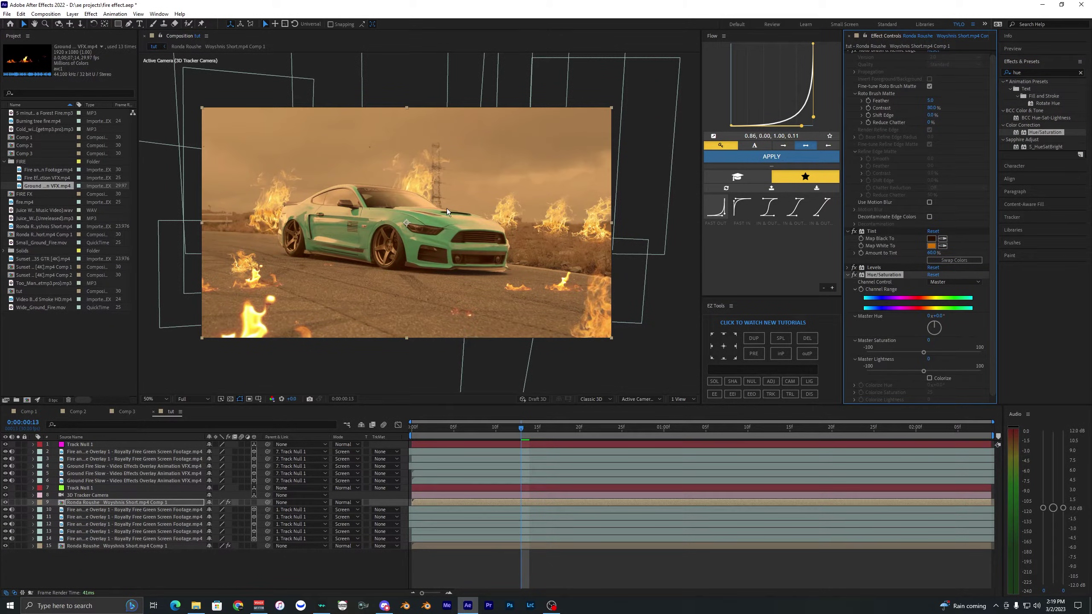
pyautogui.click(954, 282)
pyautogui.click(948, 329)
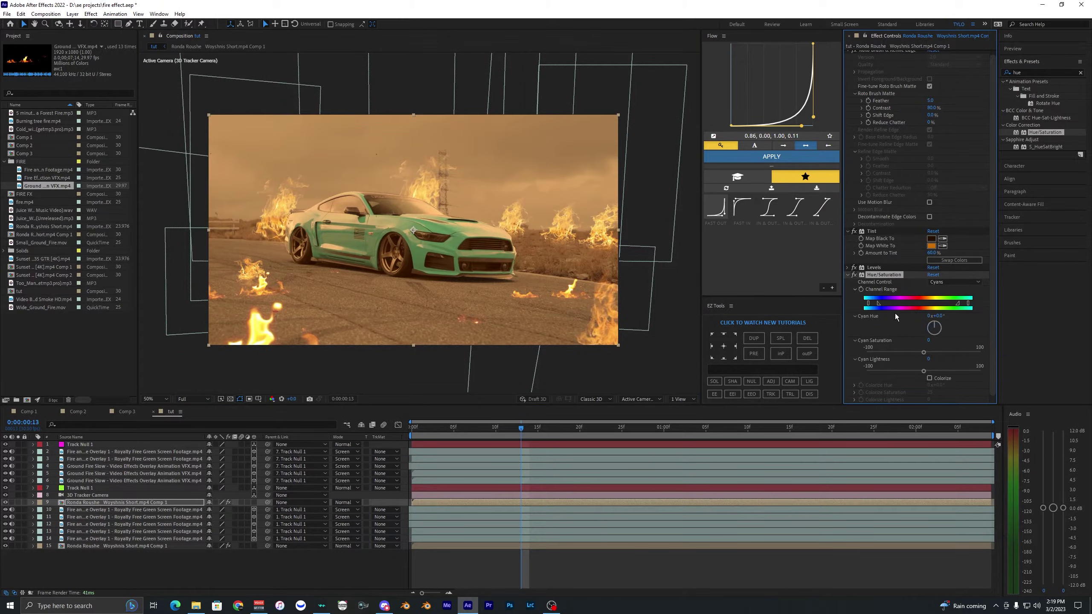
# - Place Hue/Saturation above Tint, widen the cyan range and shift Cyan Hue to about -187° for a red car, then preview
pyautogui.moveTo(873, 242); pyautogui.dragTo(873, 229)
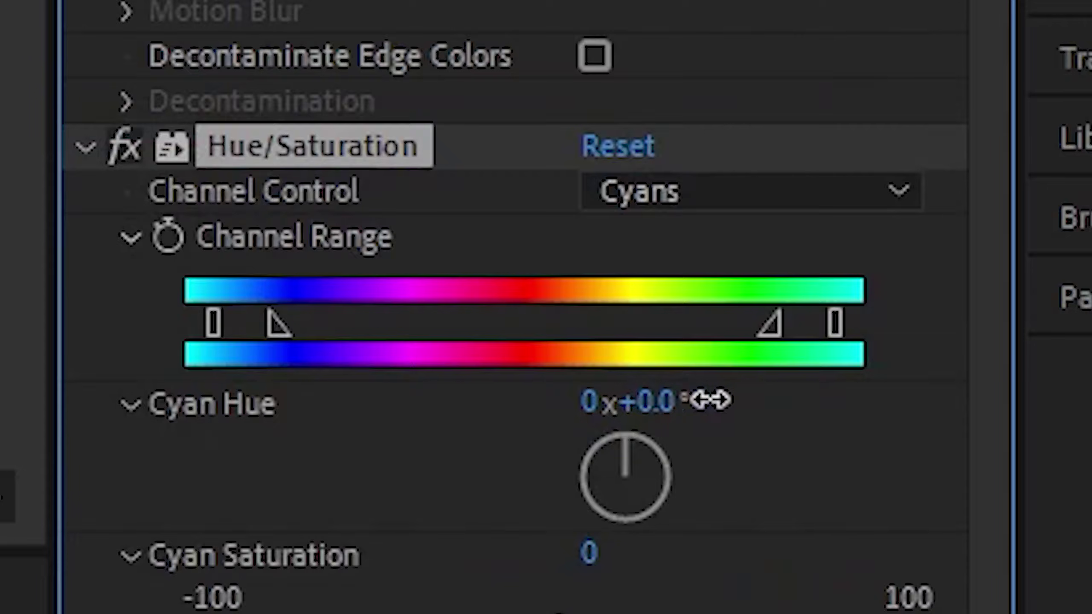
pyautogui.moveTo(947, 271)
pyautogui.mouseDown()
pyautogui.moveTo(958, 269)
pyautogui.moveTo(931, 271)
pyautogui.mouseUp()
pyautogui.moveTo(604, 392); pyautogui.dragTo(135, 154)
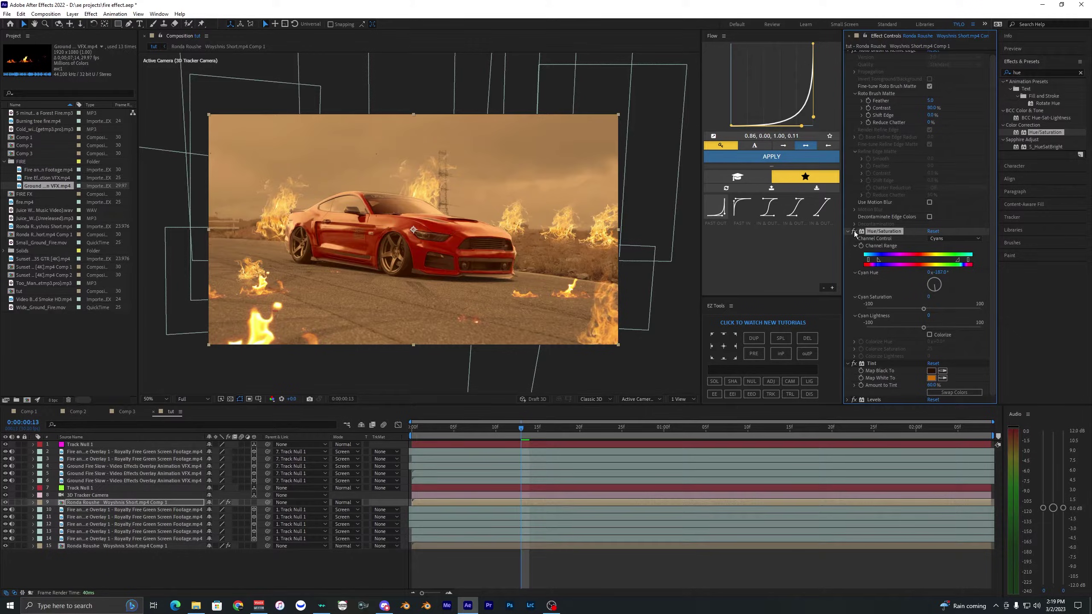
pyautogui.press('space')
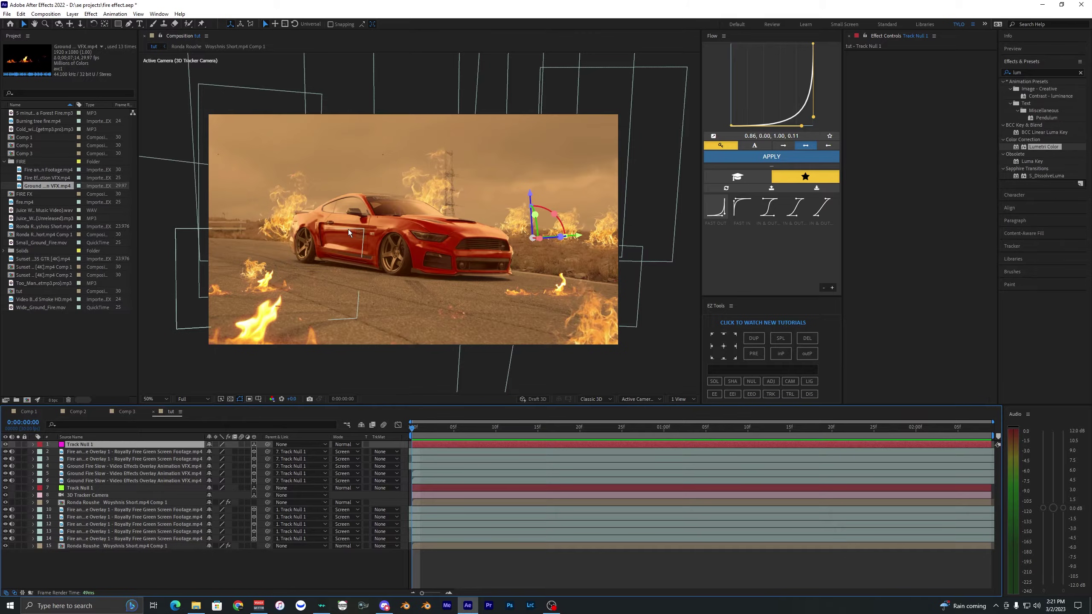
# - Create an adjustment layer above all layers and give it an Apply Color LUT effect using KOMO v5.cube
pyautogui.click(72, 14)
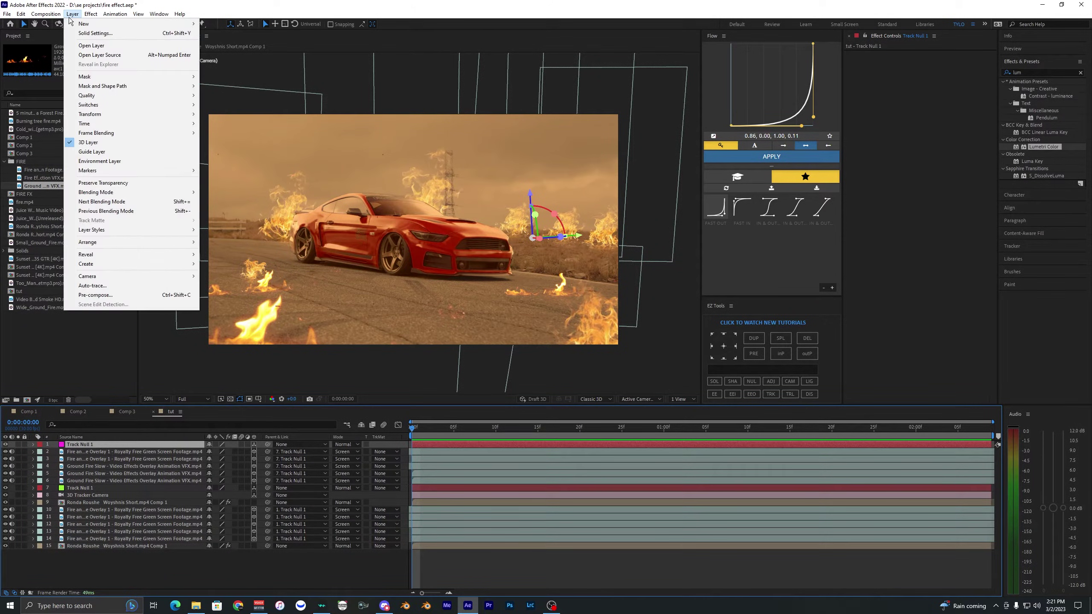
pyautogui.moveTo(86, 23)
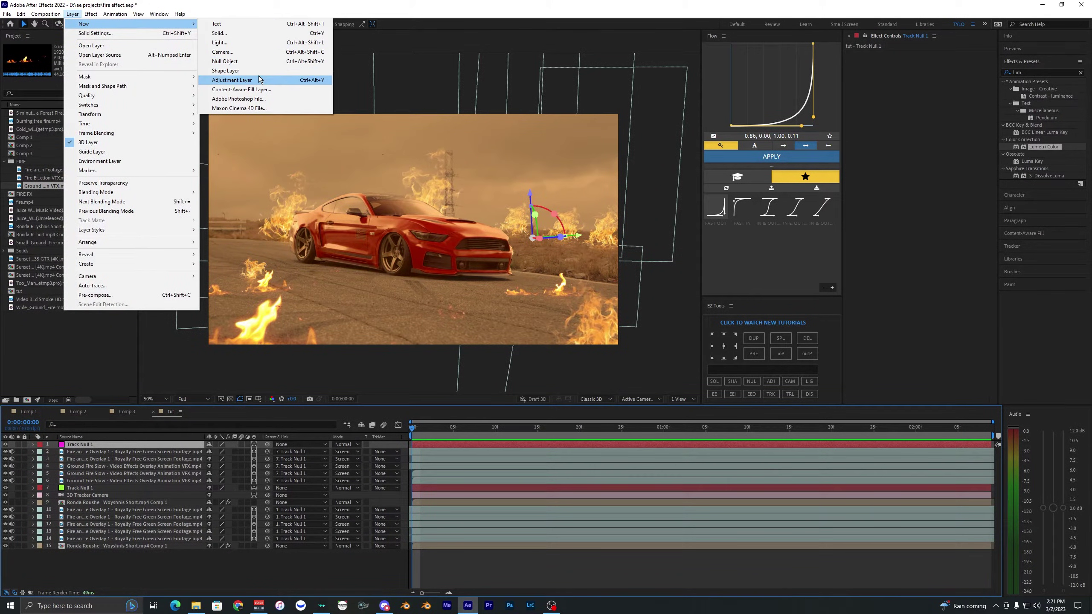
pyautogui.click(258, 80)
pyautogui.click(1036, 73)
pyautogui.write('lut')
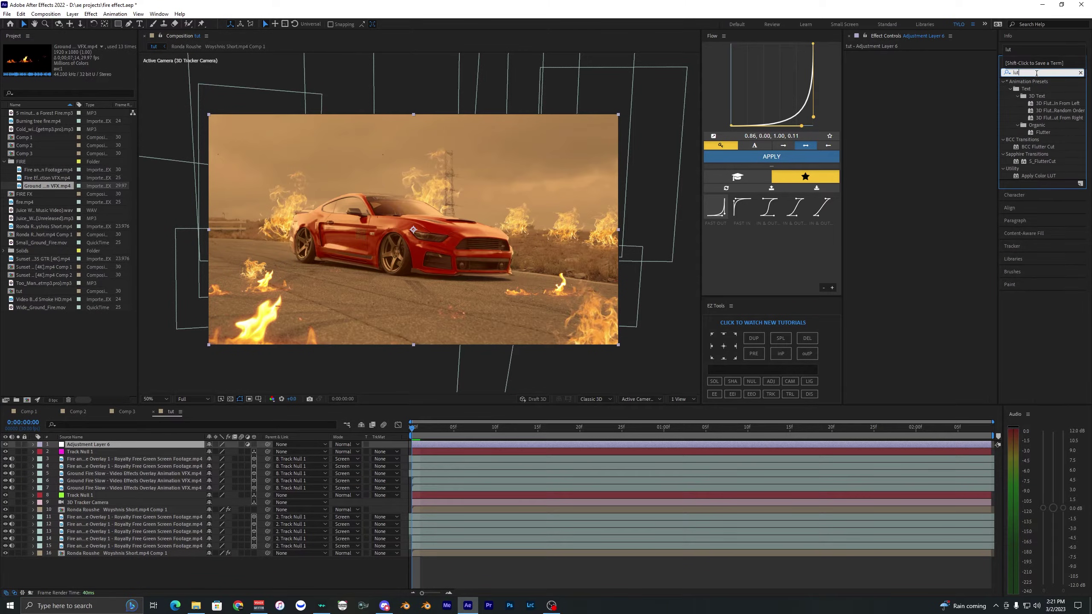
pyautogui.doubleClick(1038, 175)
pyautogui.click(104, 151)
pyautogui.click(444, 432)
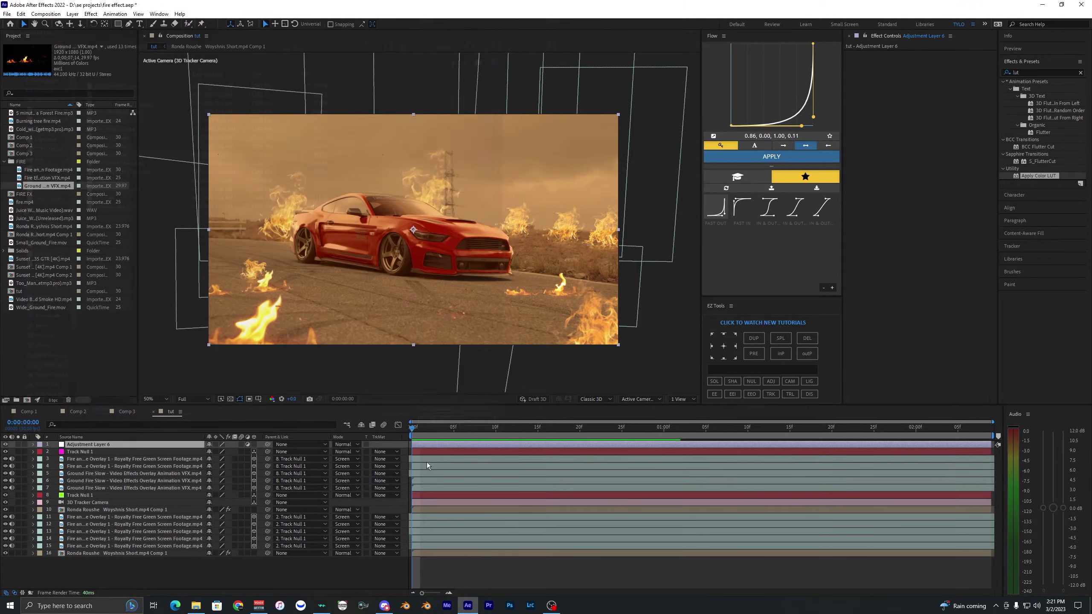
# - Lower the LUT adjustment layer's opacity, compare the shot with and without the layer, and save the project
pyautogui.press('t')
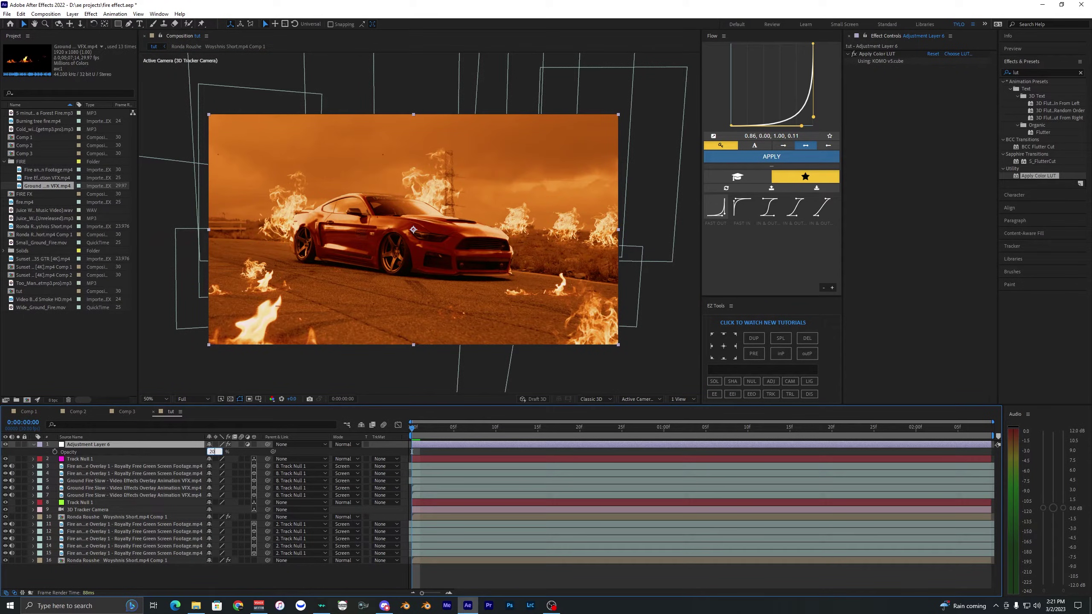
pyautogui.press('Return')
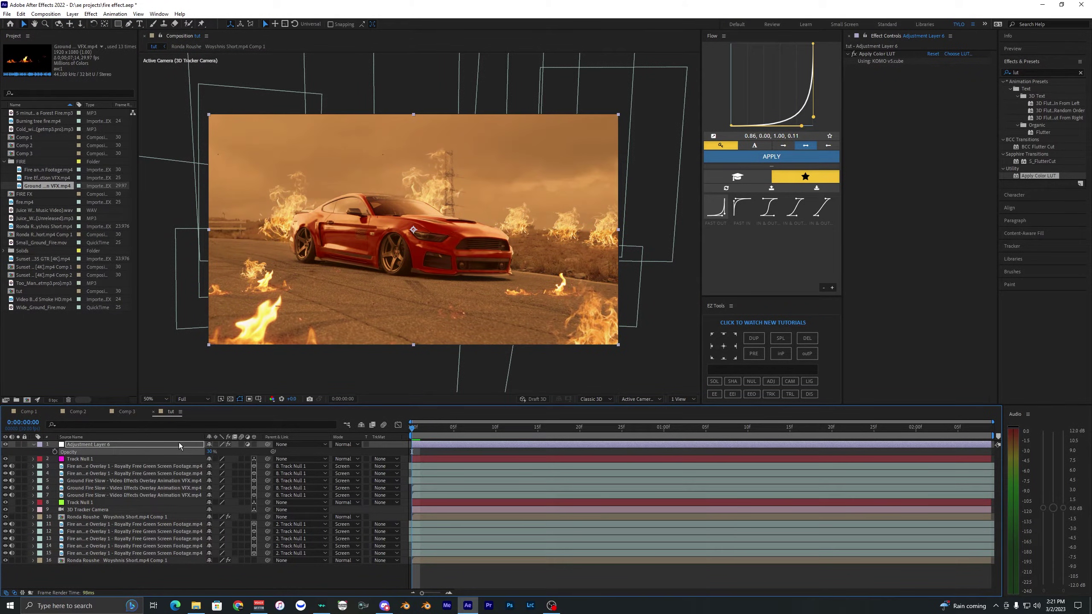
pyautogui.click(6, 446)
pyautogui.click(6, 445)
pyautogui.click(5, 446)
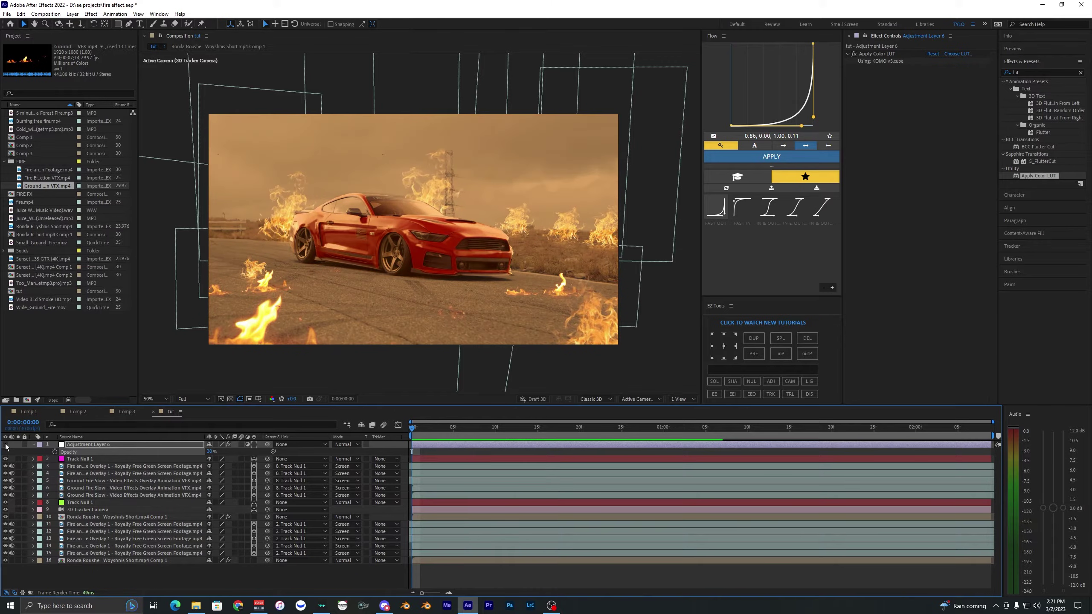
pyautogui.click(6, 445)
pyautogui.press('t')
pyautogui.hotkey('ctrl', 's')
pyautogui.click(438, 460)
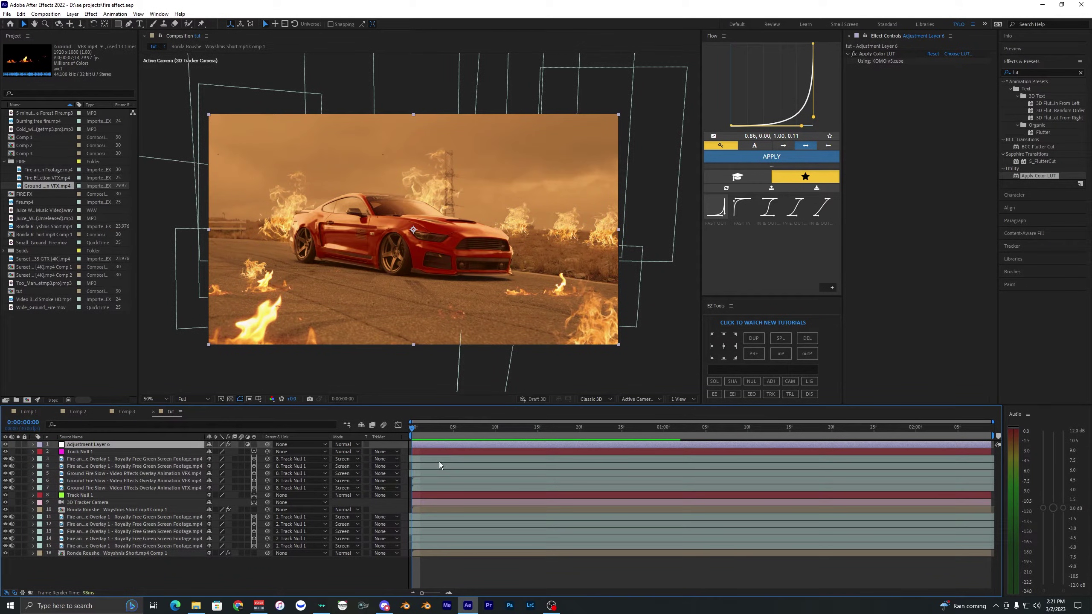
pyautogui.click(437, 446)
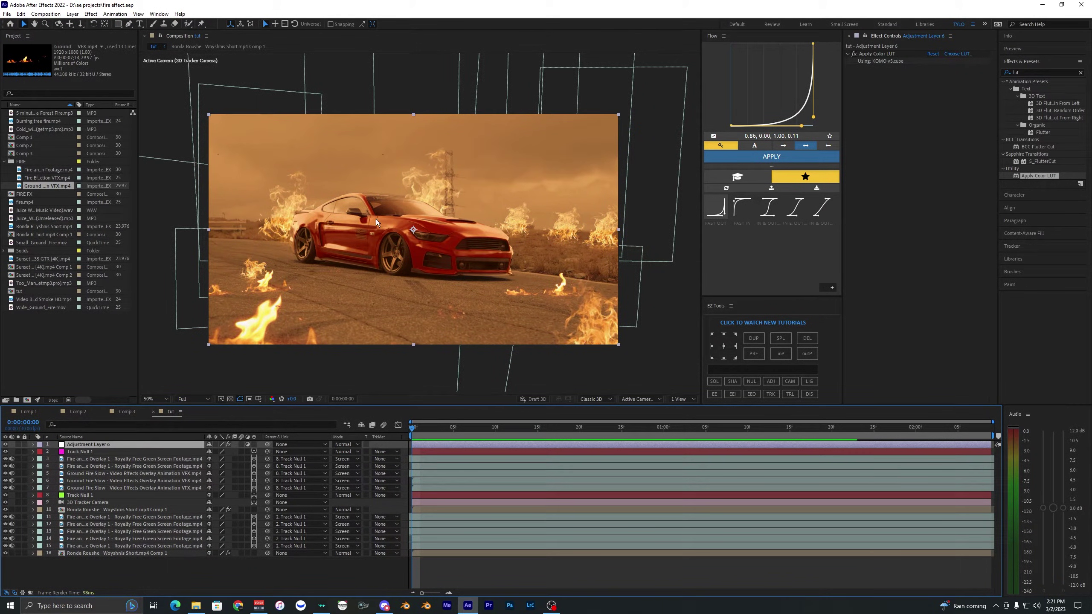
# - Add Lumetri Color to the LUT adjustment layer with Exposure 0.3, Highlights 100, Shadows -25 and a slight dark vignette with Roundness 100
pyautogui.doubleClick(1038, 73)
pyautogui.write('lum')
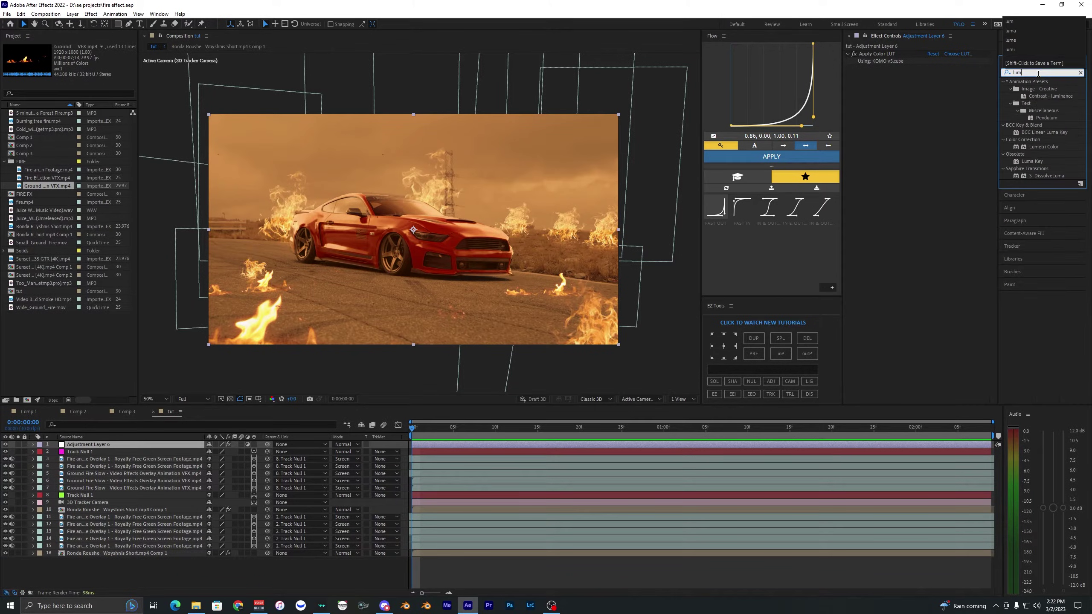
pyautogui.doubleClick(1042, 147)
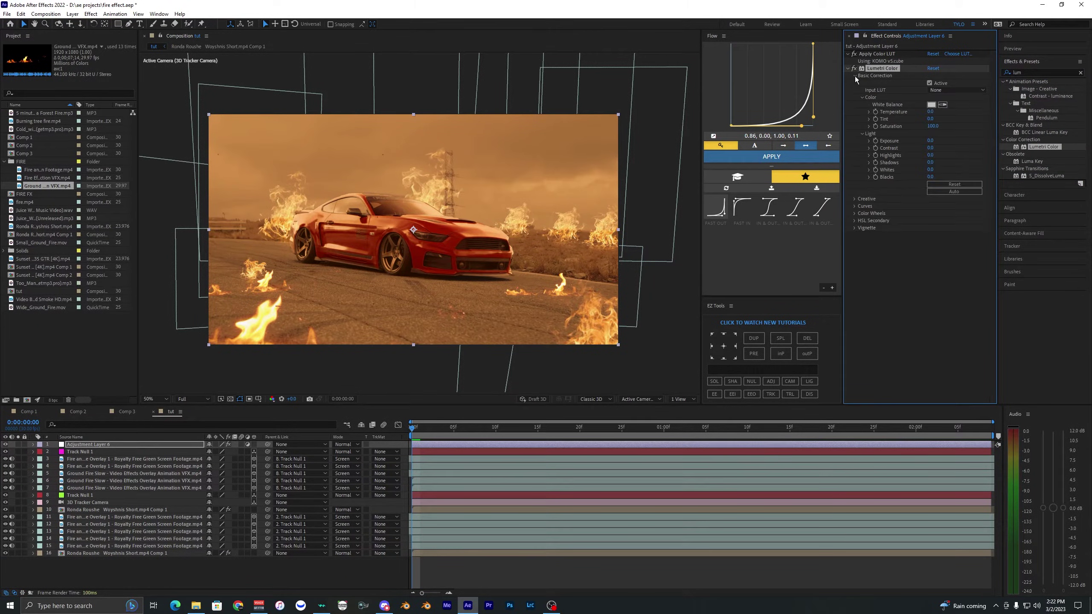
pyautogui.click(931, 140)
pyautogui.write('0.3')
pyautogui.press('Return')
pyautogui.moveTo(931, 155); pyautogui.dragTo(986, 153)
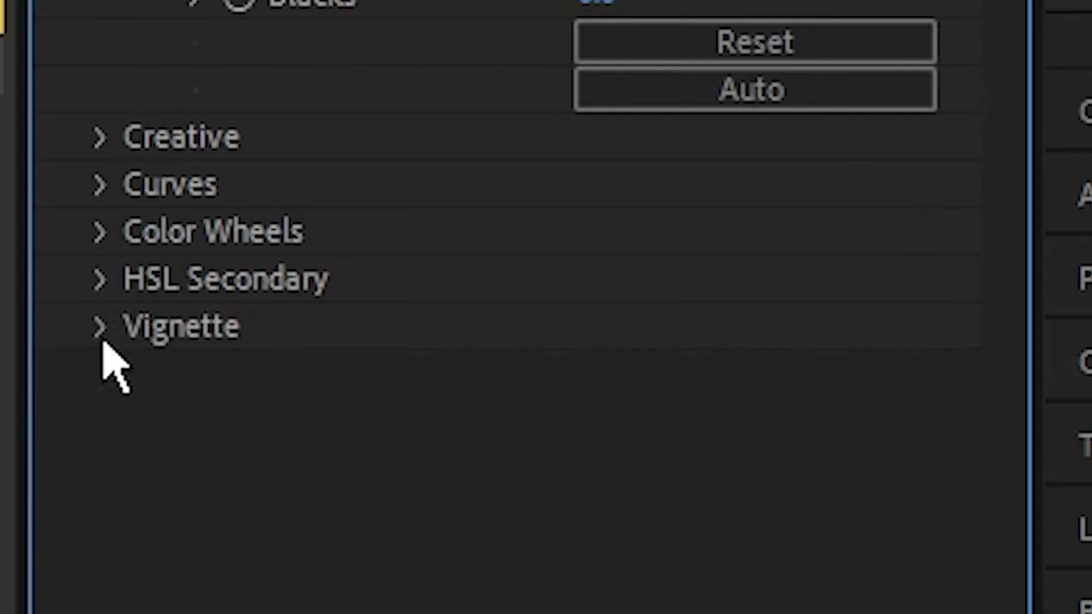
pyautogui.click(870, 227)
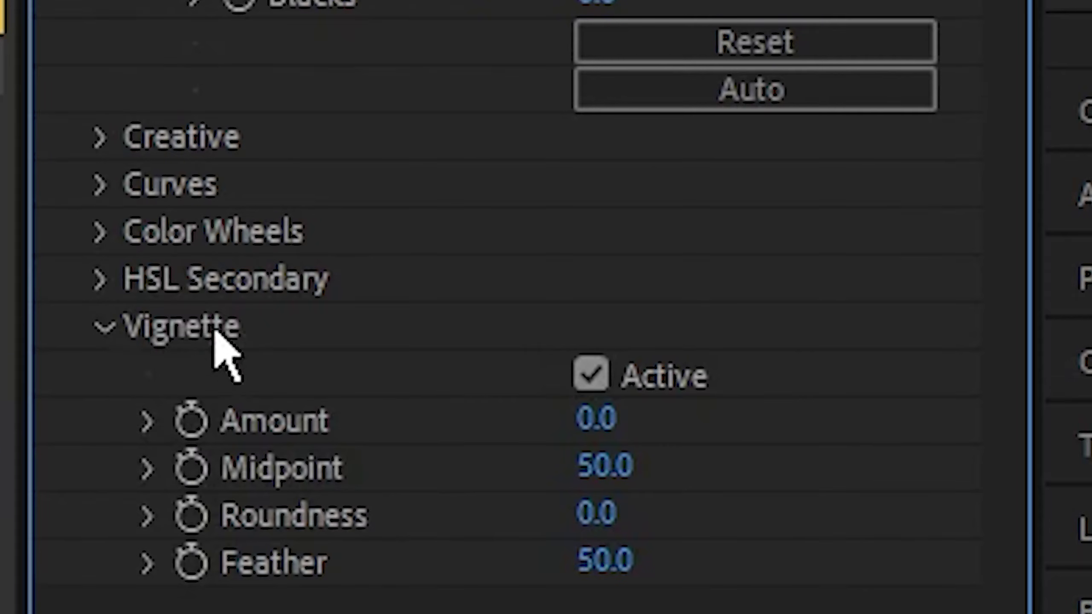
pyautogui.moveTo(597, 418); pyautogui.dragTo(582, 418)
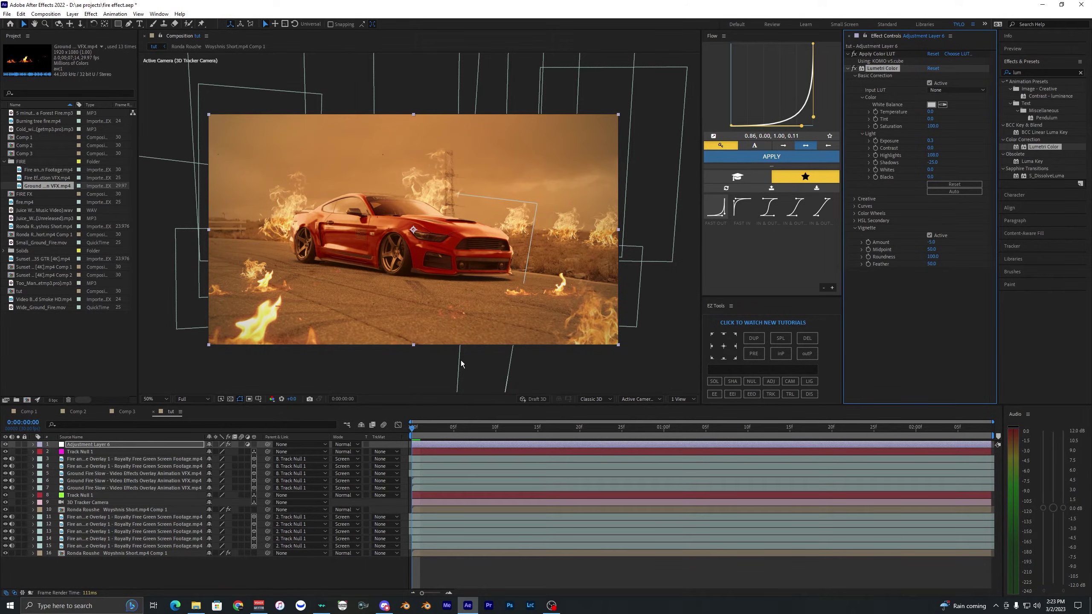
# - Fine-tune the opacity of the grading adjustment layer and preview the graded shot
pyautogui.press('t')
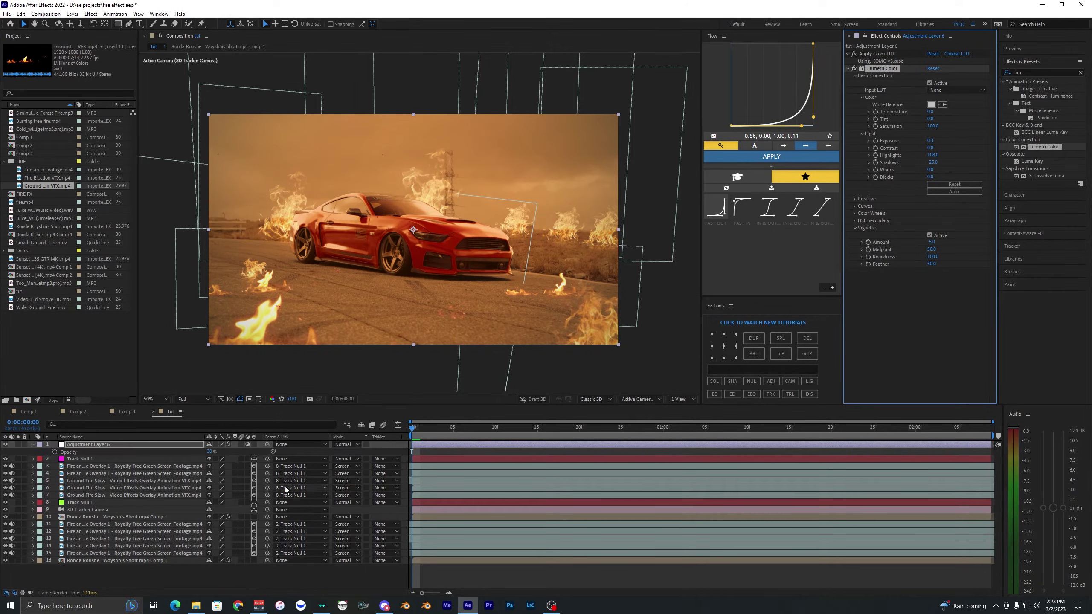
pyautogui.moveTo(211, 452); pyautogui.dragTo(171, 455)
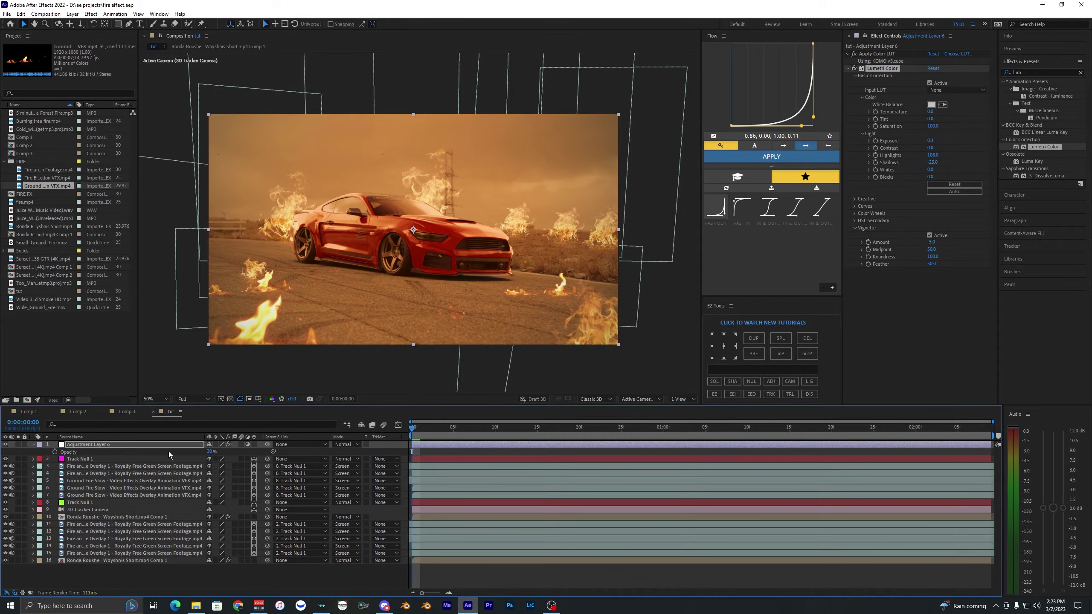
pyautogui.press('t')
pyautogui.click(454, 458)
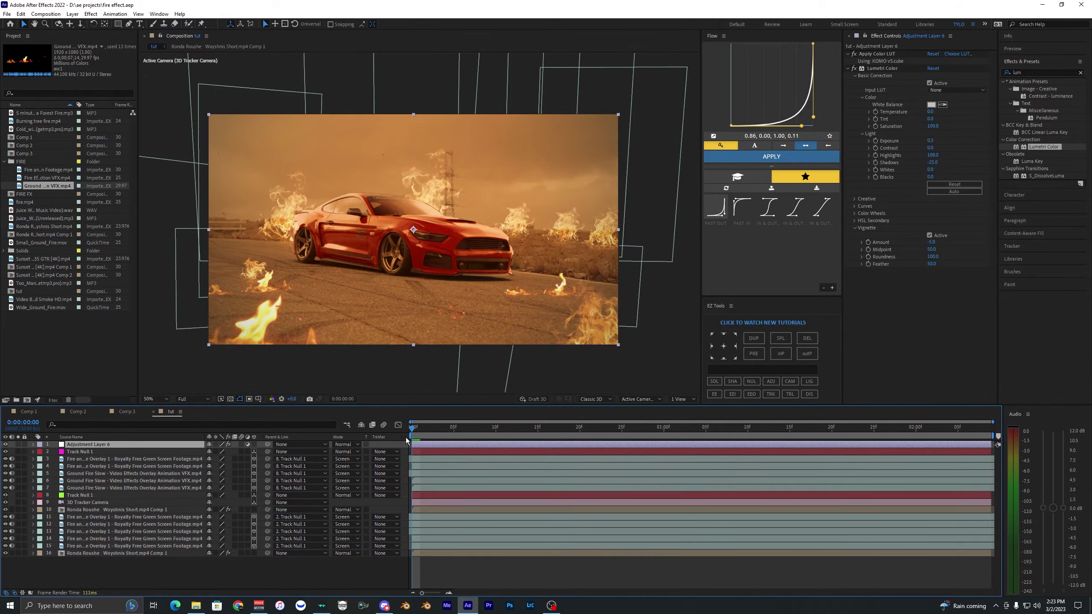
pyautogui.click(435, 446)
pyautogui.press('space')
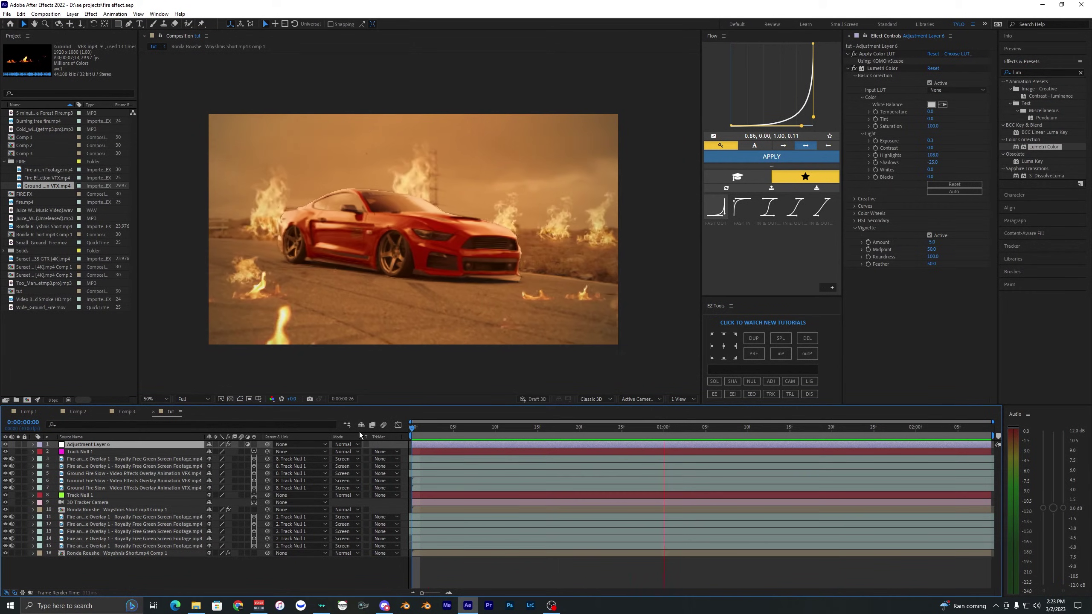
pyautogui.press('space')
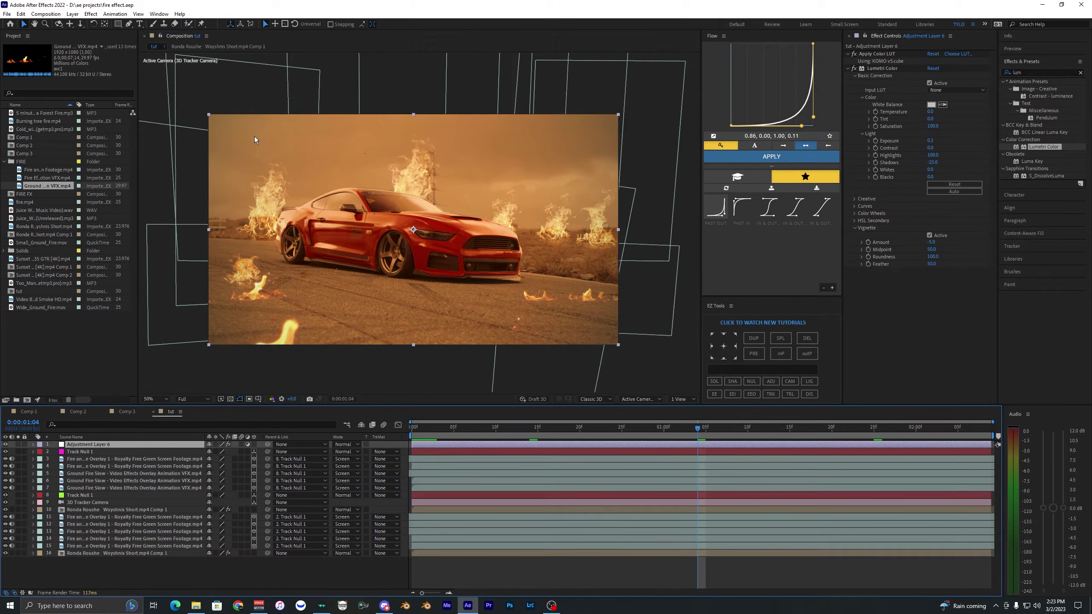
# - Create a second adjustment layer on top with the uni.Heatwave effect and preview the distortion from the first frame
pyautogui.click(72, 13)
pyautogui.moveTo(88, 22)
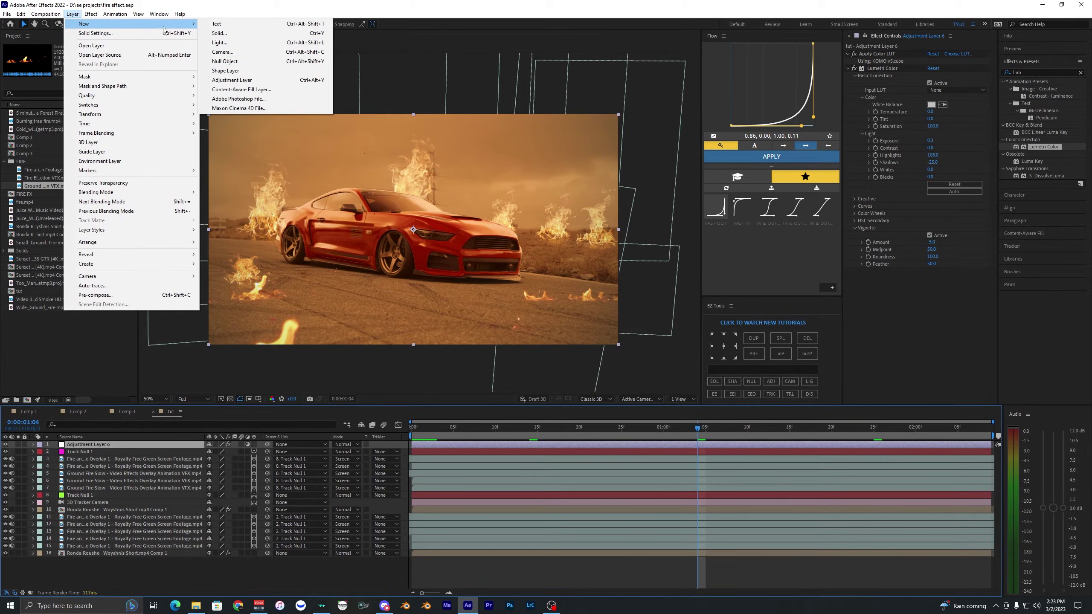
pyautogui.click(267, 80)
pyautogui.click(1031, 72)
pyautogui.press('BackSpace')
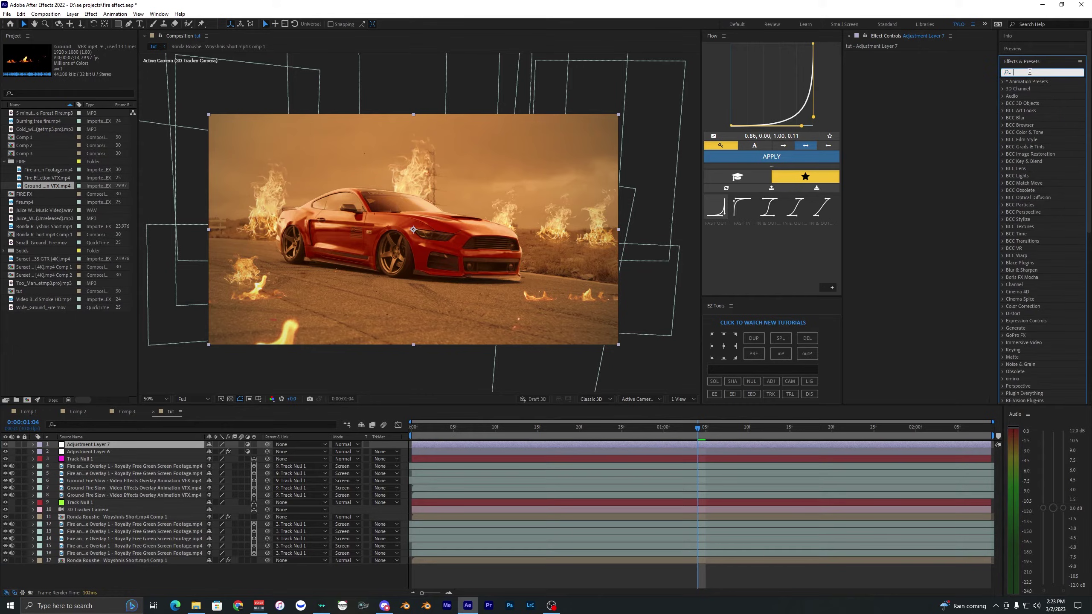
pyautogui.write('heat')
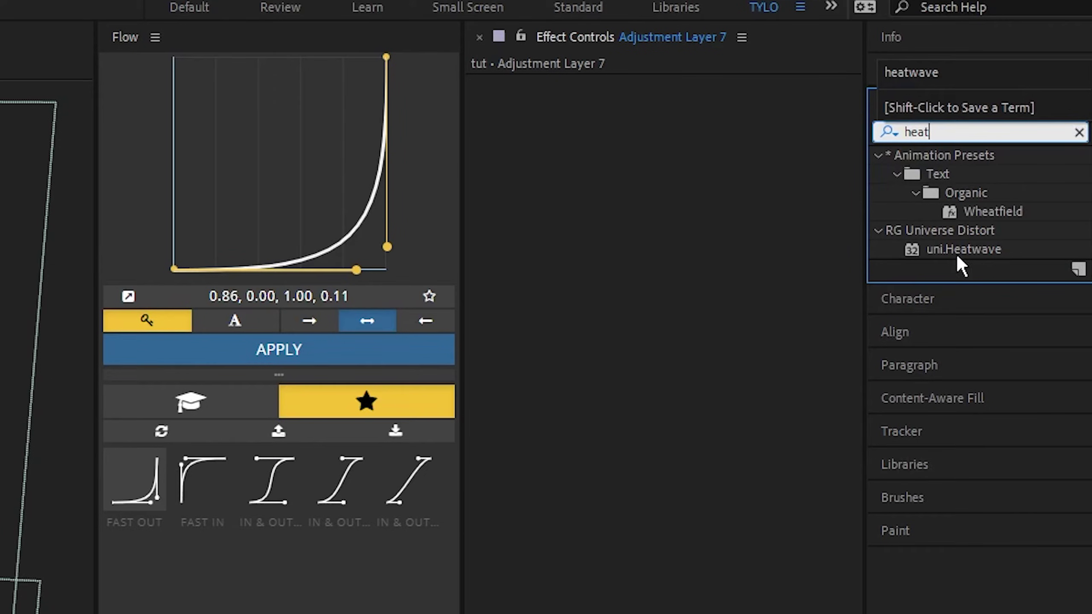
pyautogui.moveTo(958, 257); pyautogui.dragTo(572, 112)
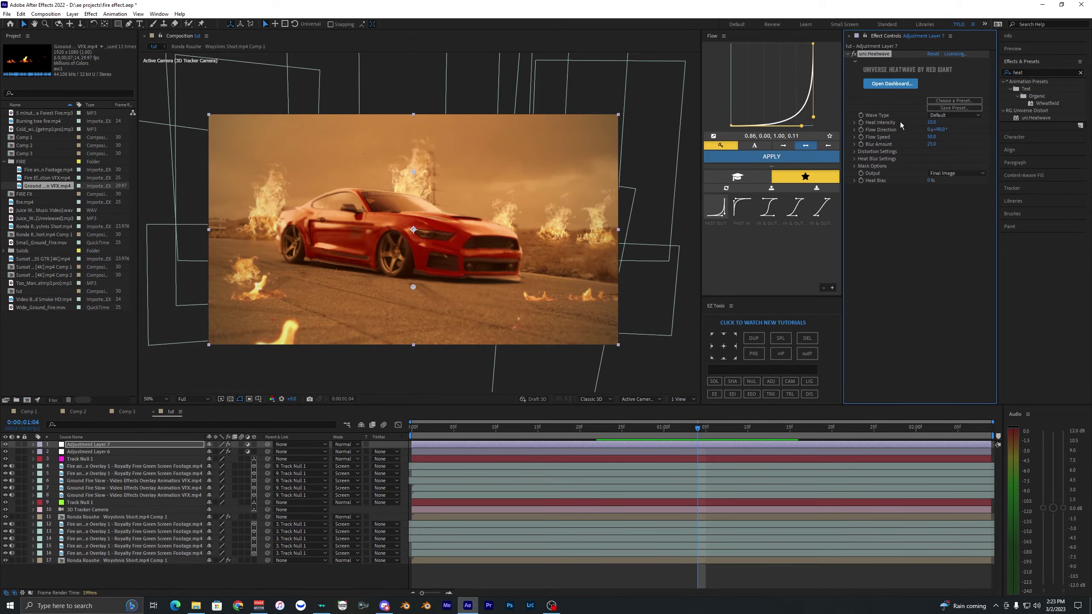
pyautogui.click(412, 427)
pyautogui.press('space')
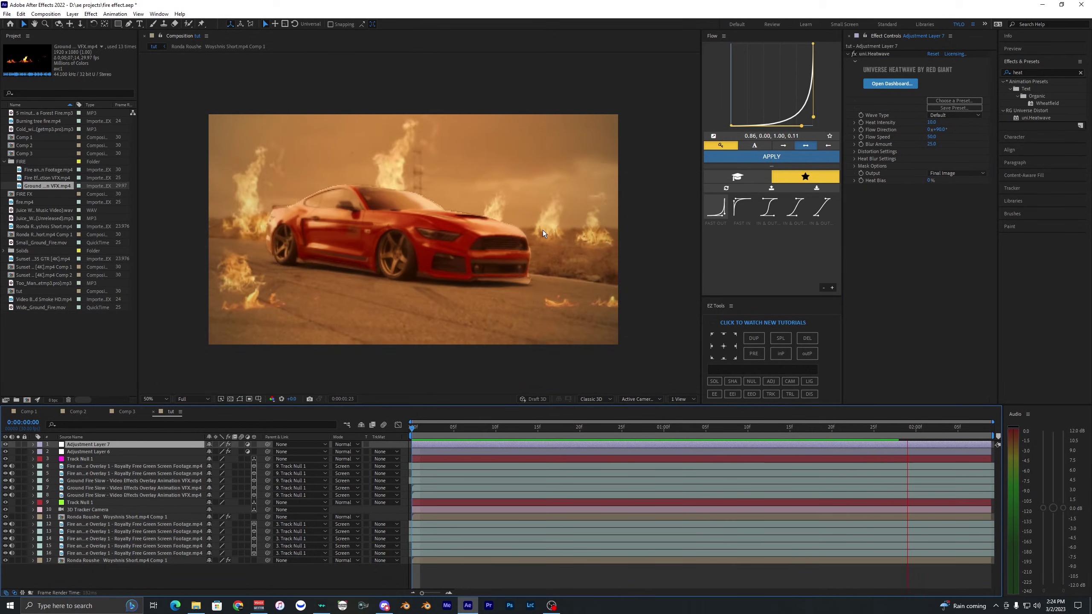
# - Add fire.mp4 to the composition just below the upper Track Null 1 and scrub to a frame with clear embers
pyautogui.click(47, 202)
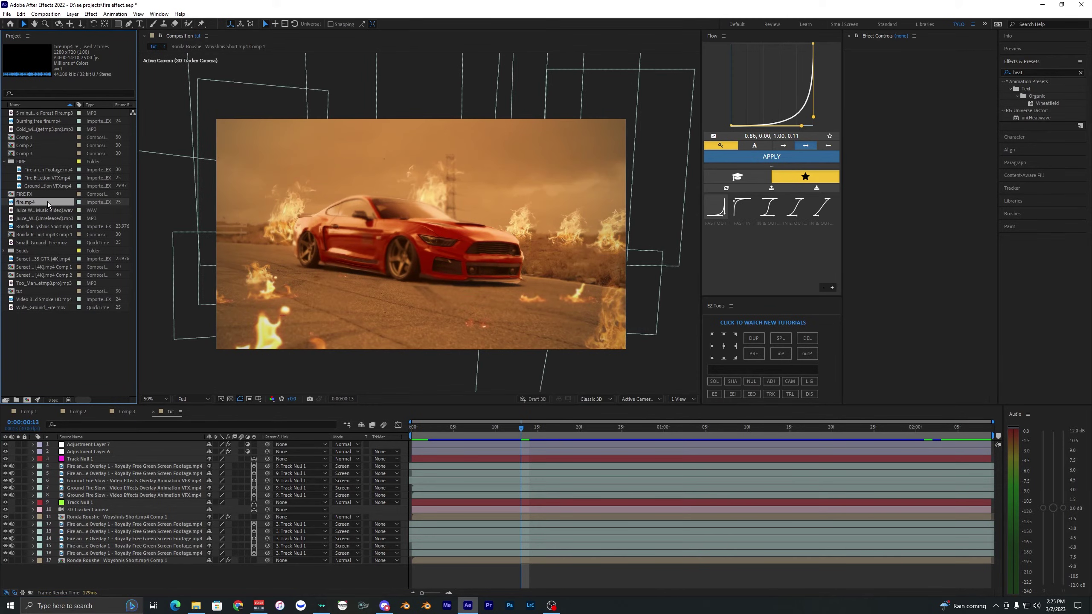
pyautogui.moveTo(47, 201); pyautogui.dragTo(69, 463)
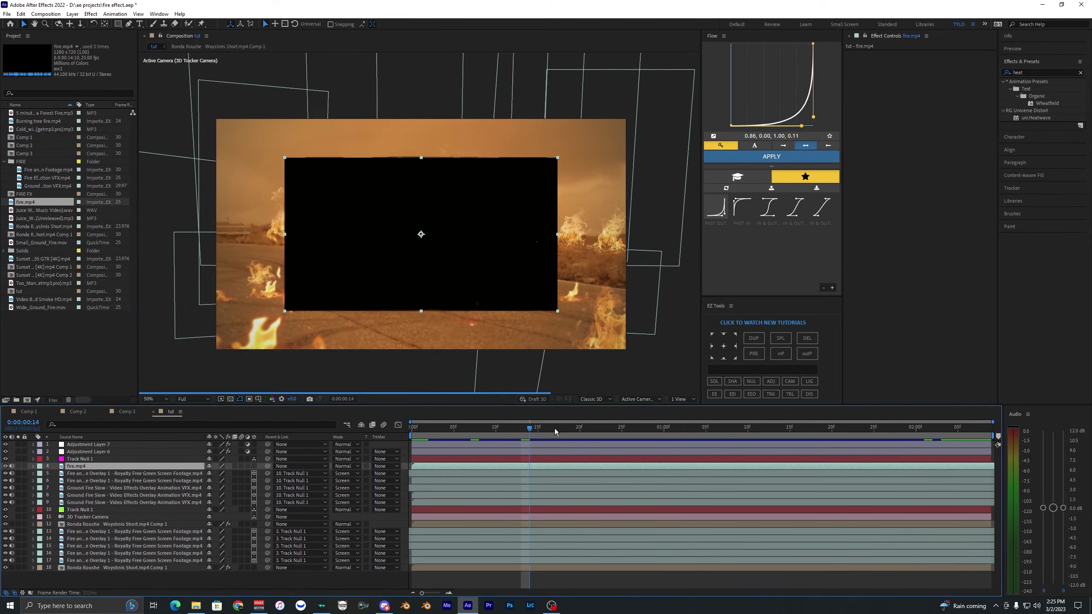
pyautogui.moveTo(554, 429); pyautogui.dragTo(633, 433)
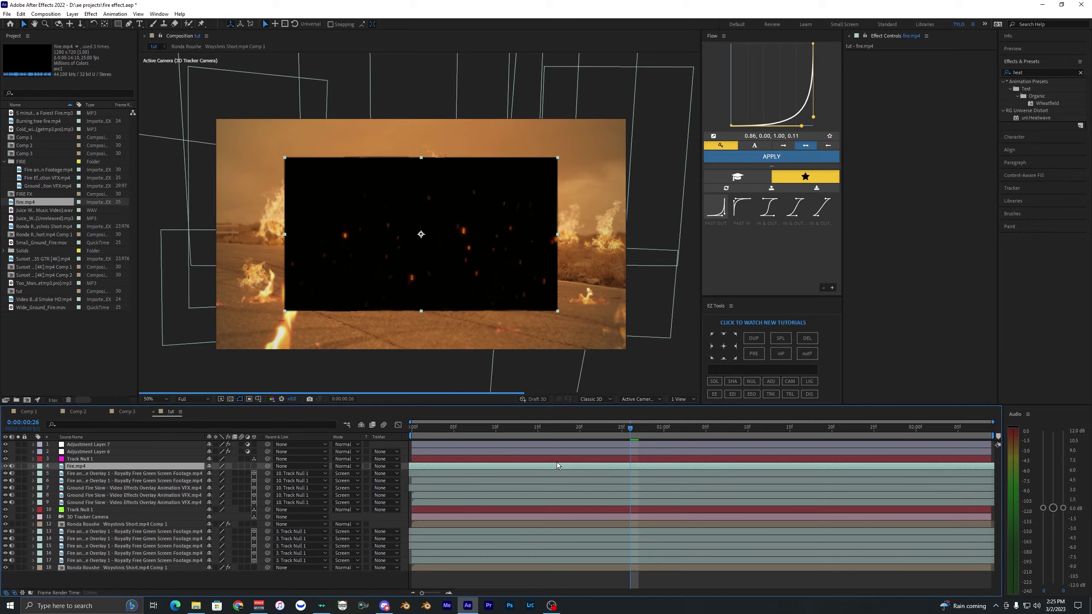
# - Scale the fire.mp4 ember layer up to cover the whole frame and rotate it about 6° clockwise
pyautogui.press('s')
pyautogui.moveTo(219, 473)
pyautogui.mouseDown()
pyautogui.moveTo(247, 473)
pyautogui.moveTo(232, 473)
pyautogui.mouseUp()
pyautogui.press('Home')
pyautogui.press('r')
# - Set the fire.mp4 layer's blending mode to Screen and its opacity to 20%, checking frames and previewing from the start
pyautogui.click(344, 466)
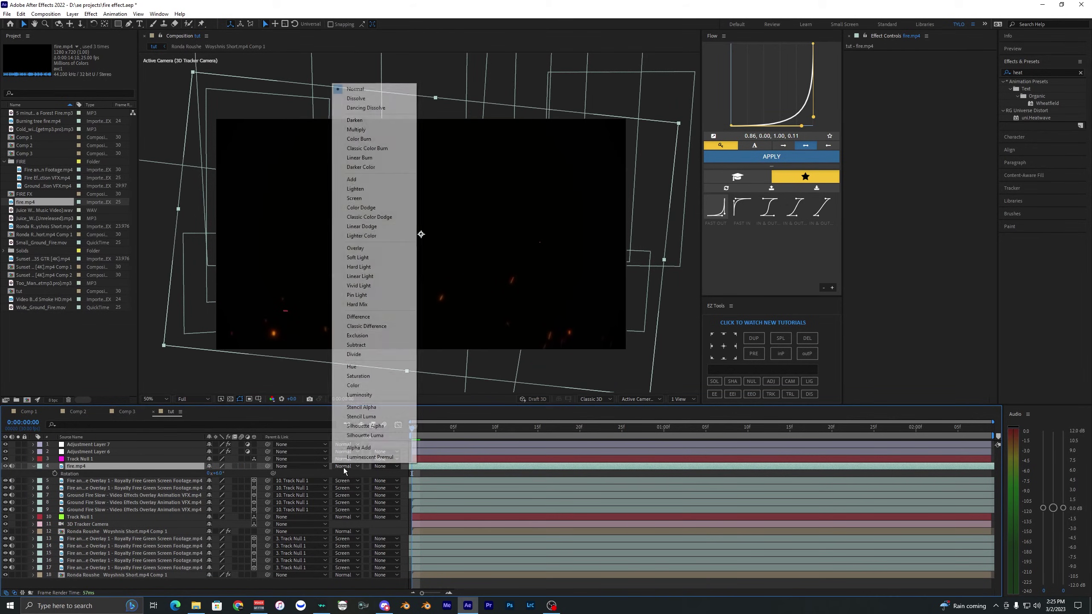
pyautogui.click(369, 201)
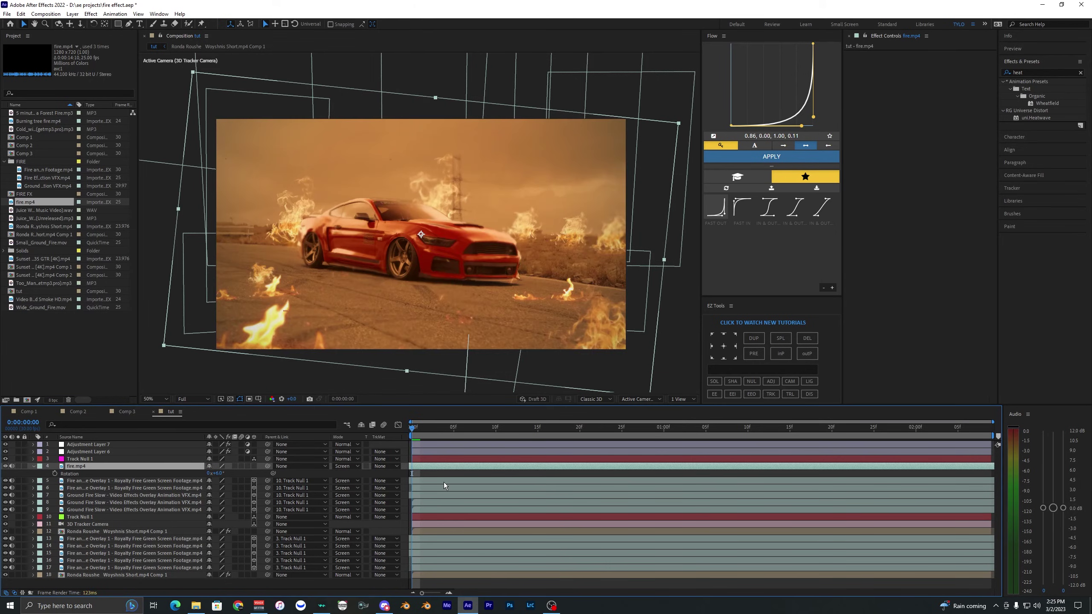
pyautogui.moveTo(412, 431); pyautogui.dragTo(640, 437)
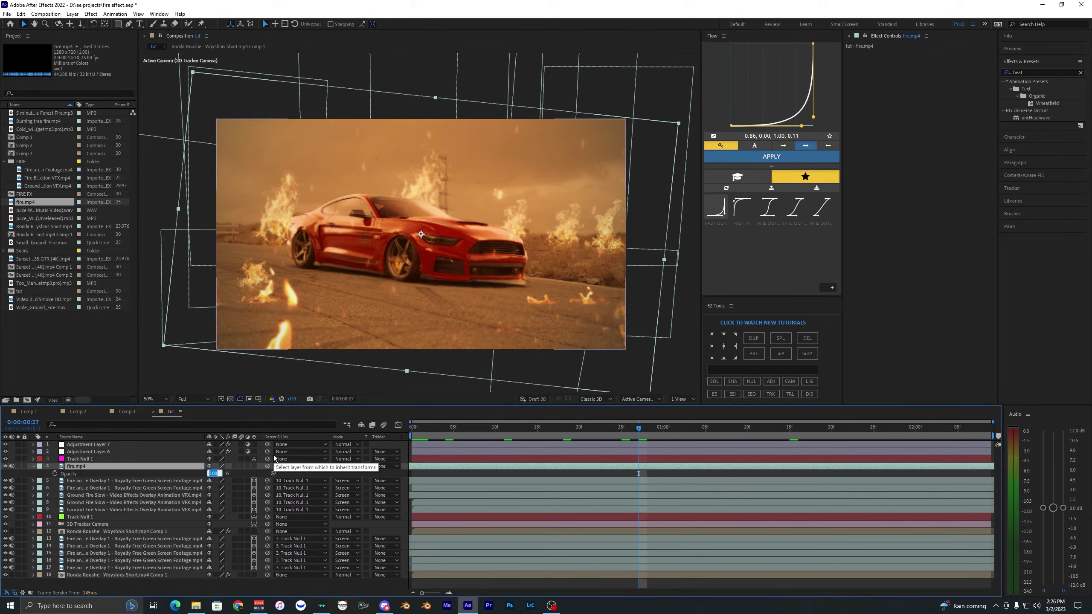
pyautogui.write('20')
pyautogui.press('Return')
pyautogui.click(421, 433)
pyautogui.press('space')
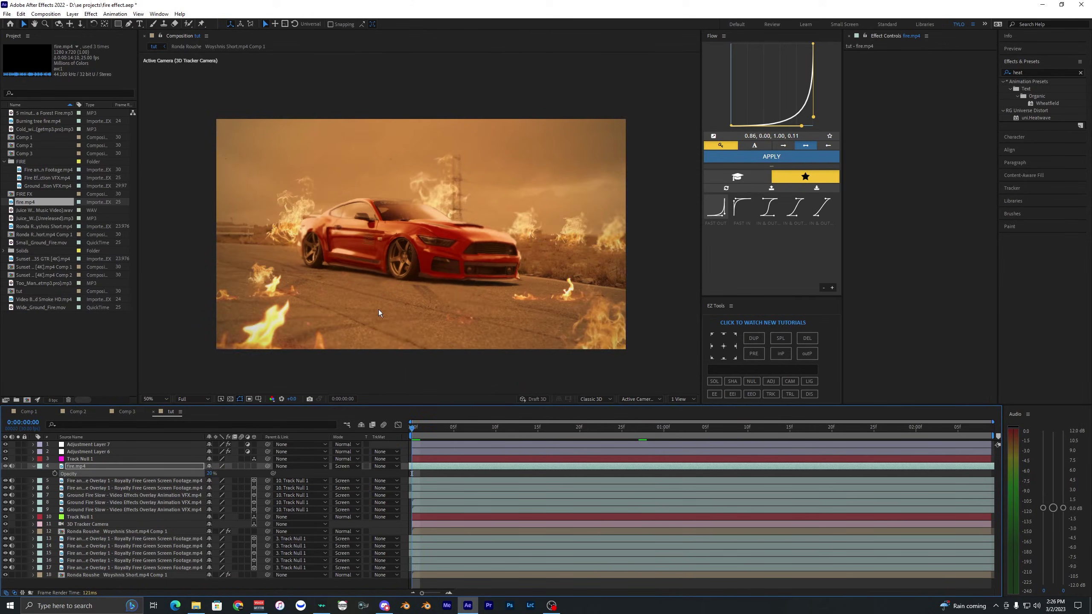